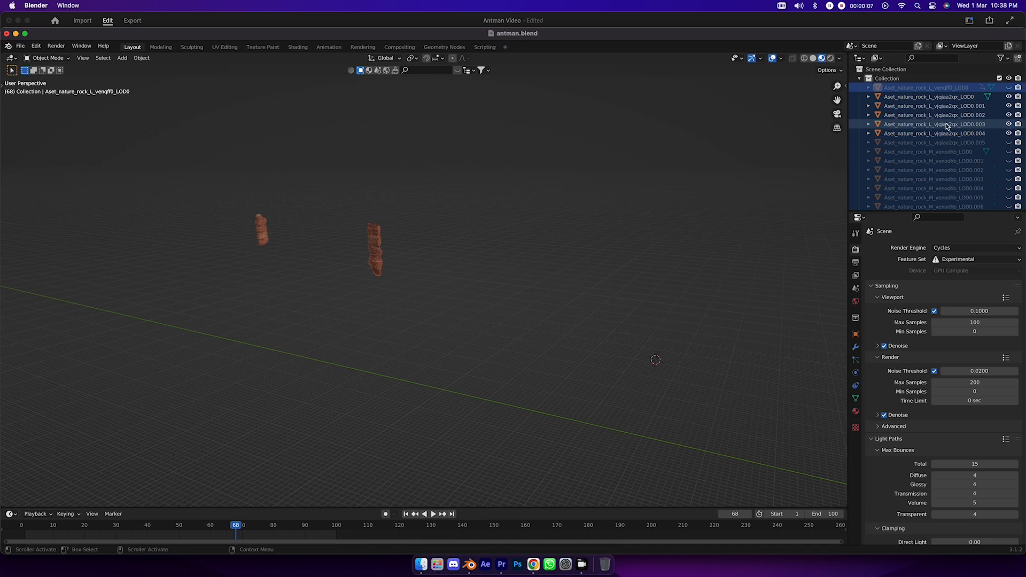
# - Move the selected Aset_nature_rock_XL_vjqhcapga_LOD0.004 and .006 rocks in the scene
pyautogui.click(960, 171)
pyautogui.scroll(-8, 960, 174)
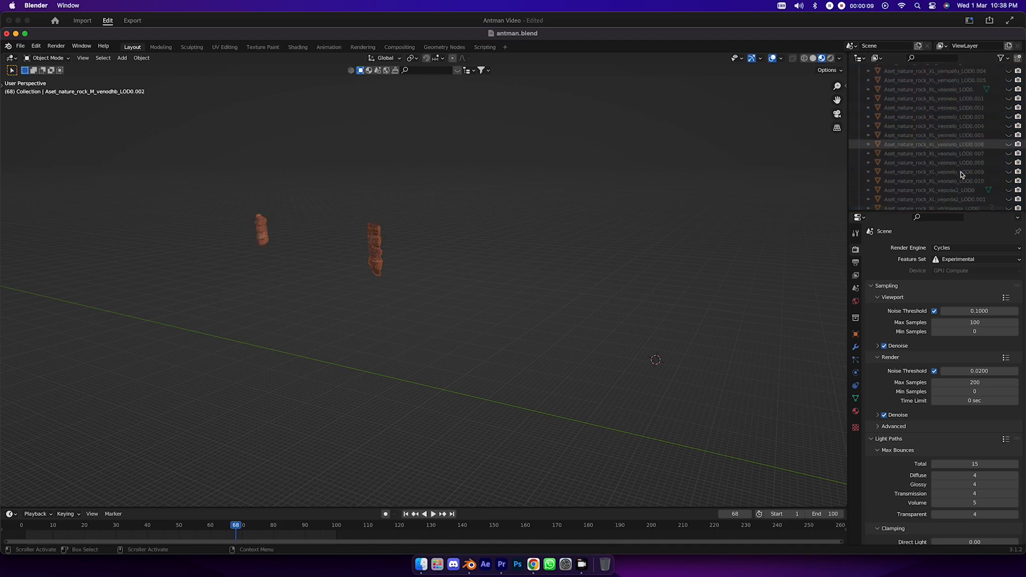
pyautogui.press('a')
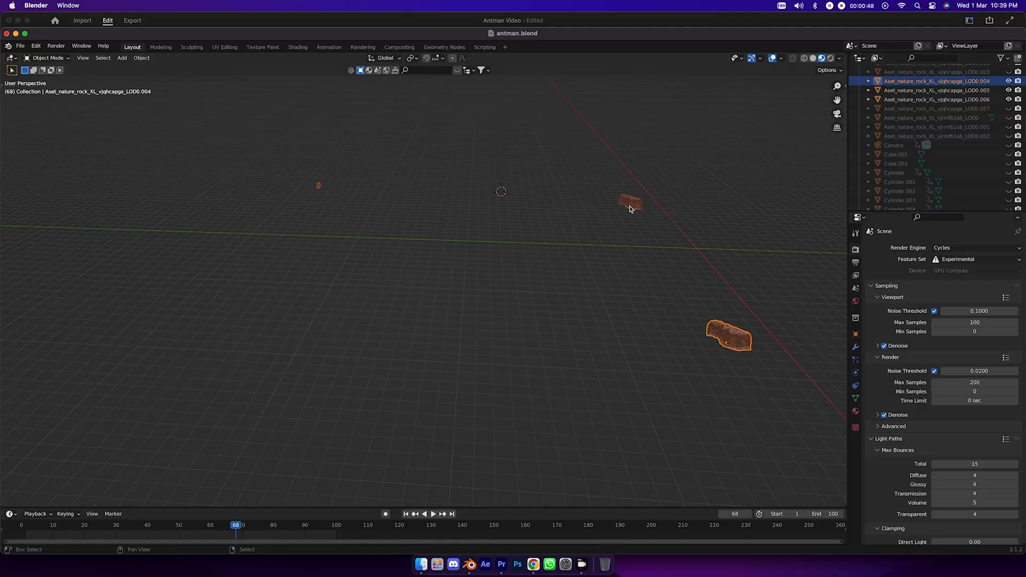
pyautogui.press('g')
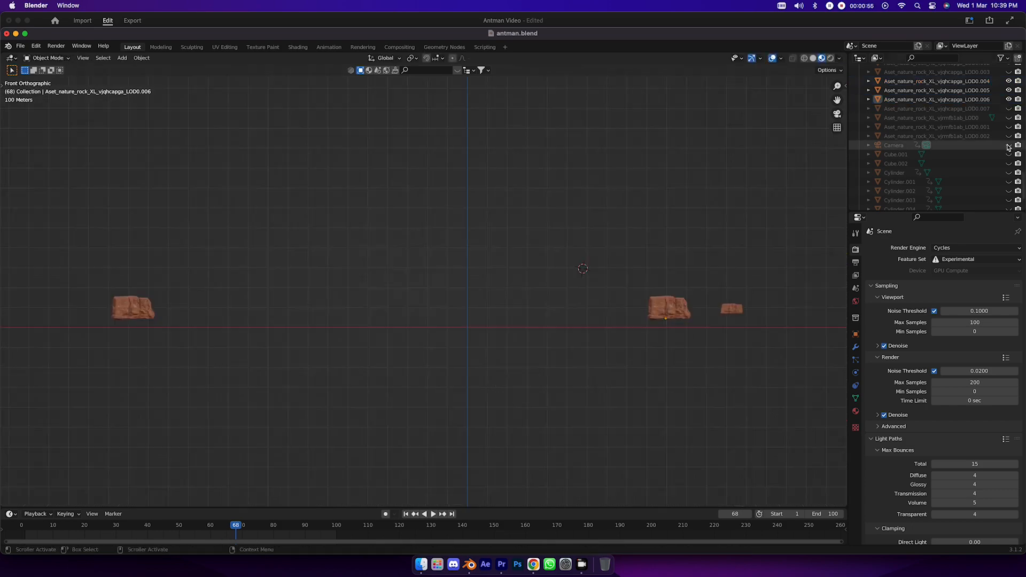
# - Unhide the hidden nature rock objects of the collection in the viewport
pyautogui.moveTo(1008, 109); pyautogui.dragTo(1008, 82)
pyautogui.scroll(5, 1008, 160)
pyautogui.scroll(7, 1008, 107)
pyautogui.moveTo(1009, 171); pyautogui.dragTo(1008, 91)
pyautogui.scroll(5, 1008, 142)
pyautogui.scroll(5, 1009, 107)
pyautogui.click(951, 178)
pyautogui.keyDown('shift'); pyautogui.click(950, 188); pyautogui.keyUp('shift')
pyautogui.click(1009, 187)
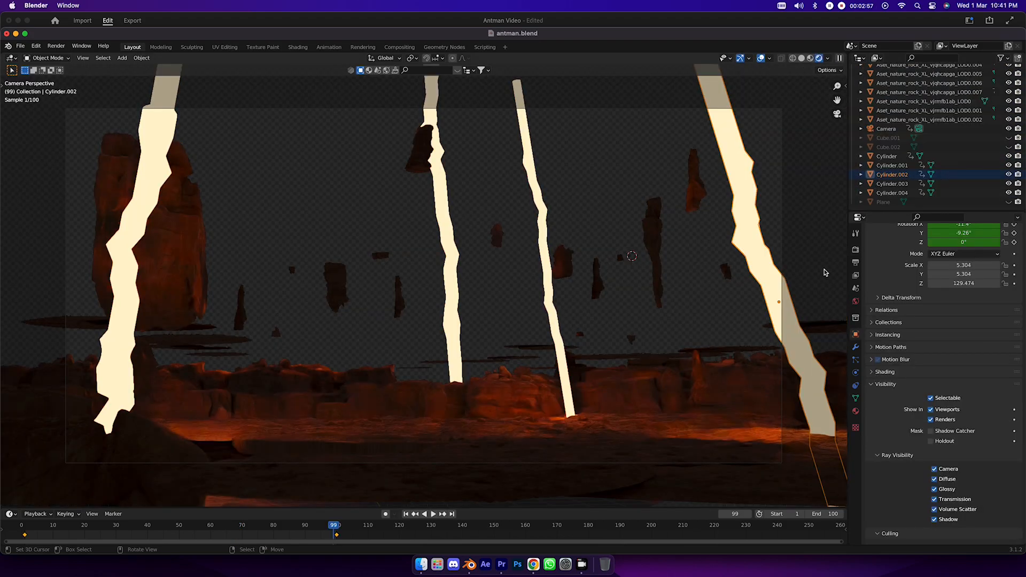
# - Turn off Camera ray visibility for the object Cylinder
pyautogui.click(823, 277)
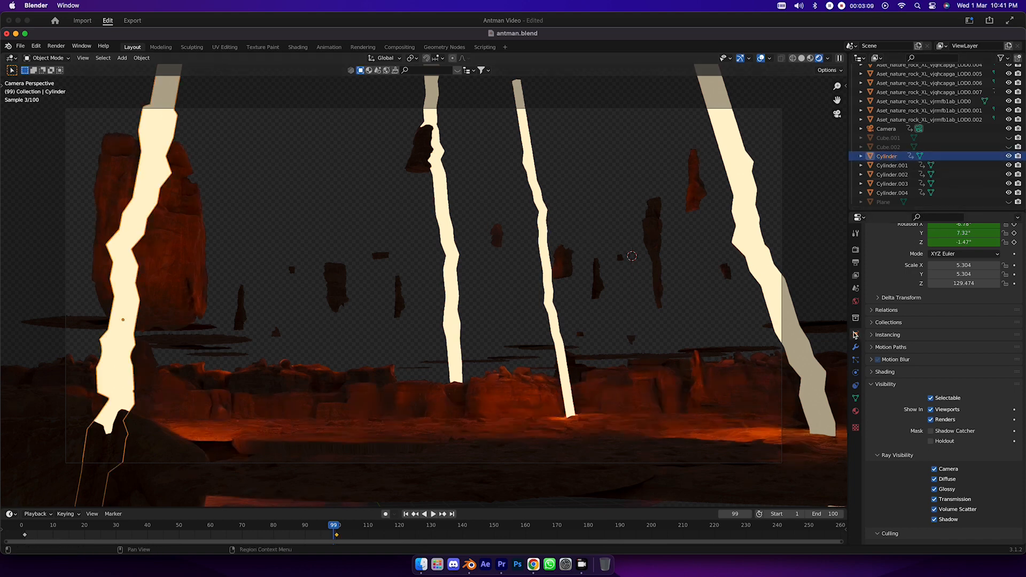
pyautogui.scroll(-5, 877, 369)
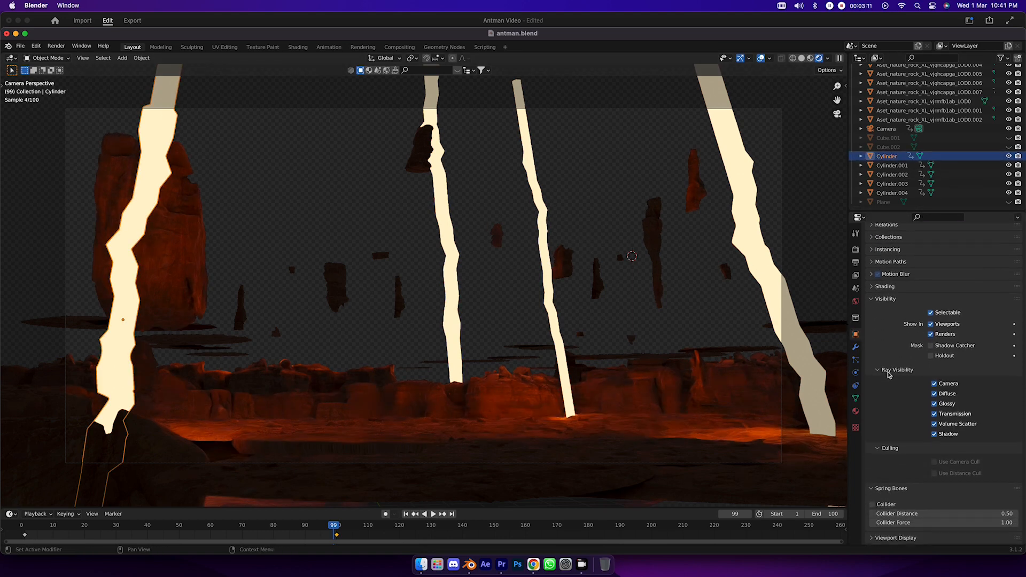
pyautogui.scroll(8, 884, 368)
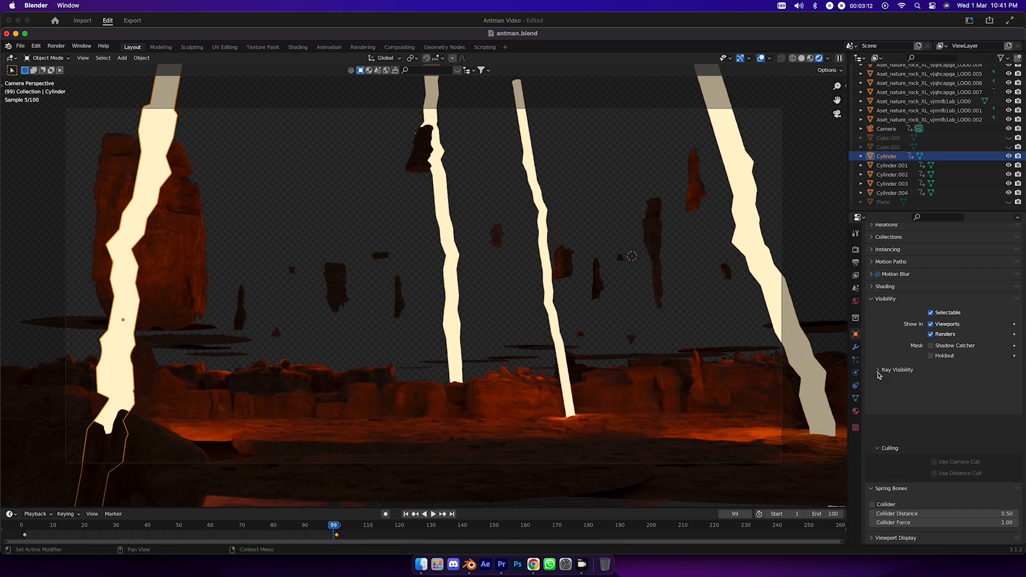
pyautogui.click(855, 348)
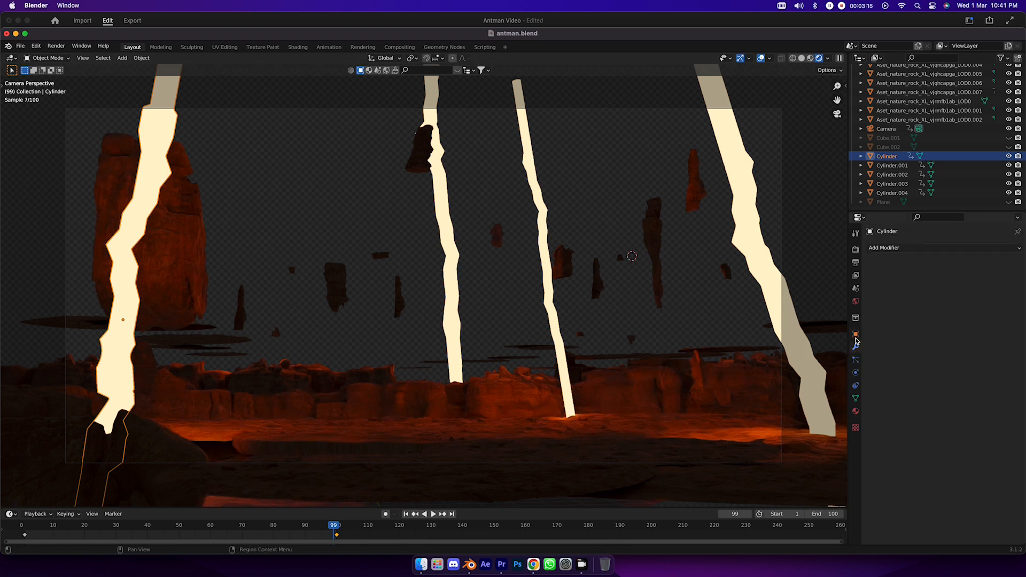
pyautogui.click(854, 334)
pyautogui.scroll(-1, 884, 422)
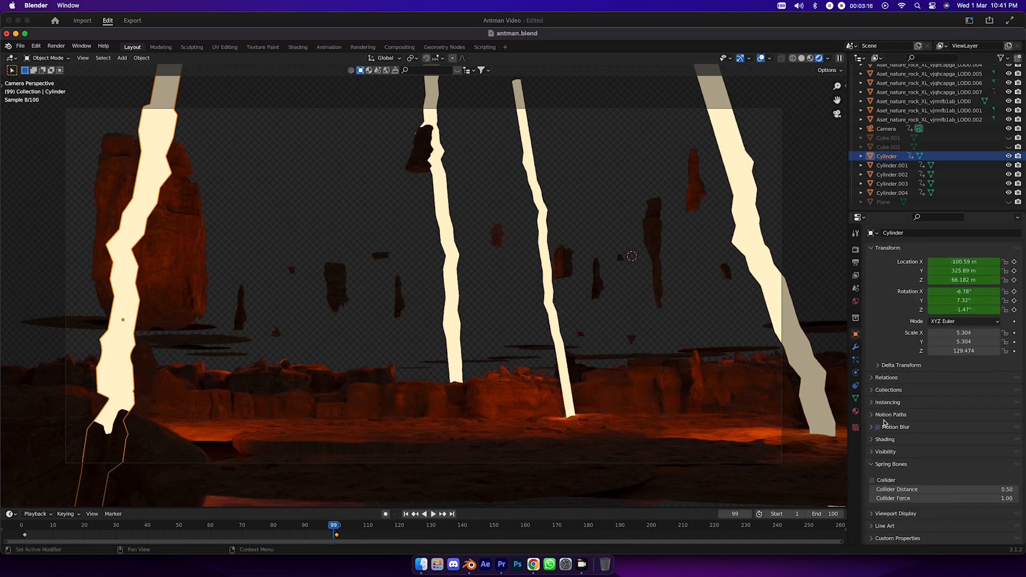
pyautogui.click(877, 452)
pyautogui.scroll(-4, 939, 329)
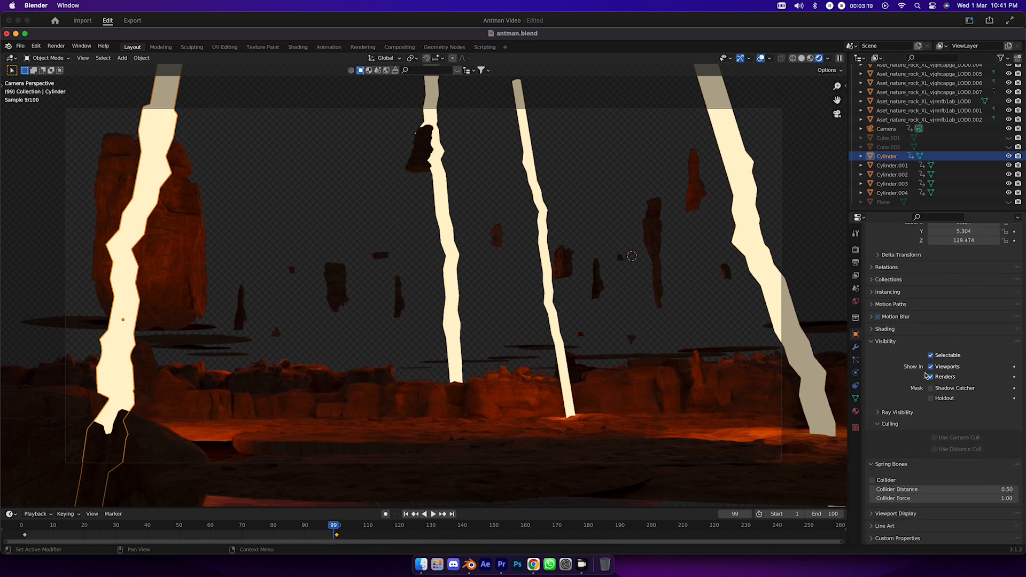
pyautogui.click(902, 412)
pyautogui.scroll(-2, 933, 406)
pyautogui.click(935, 384)
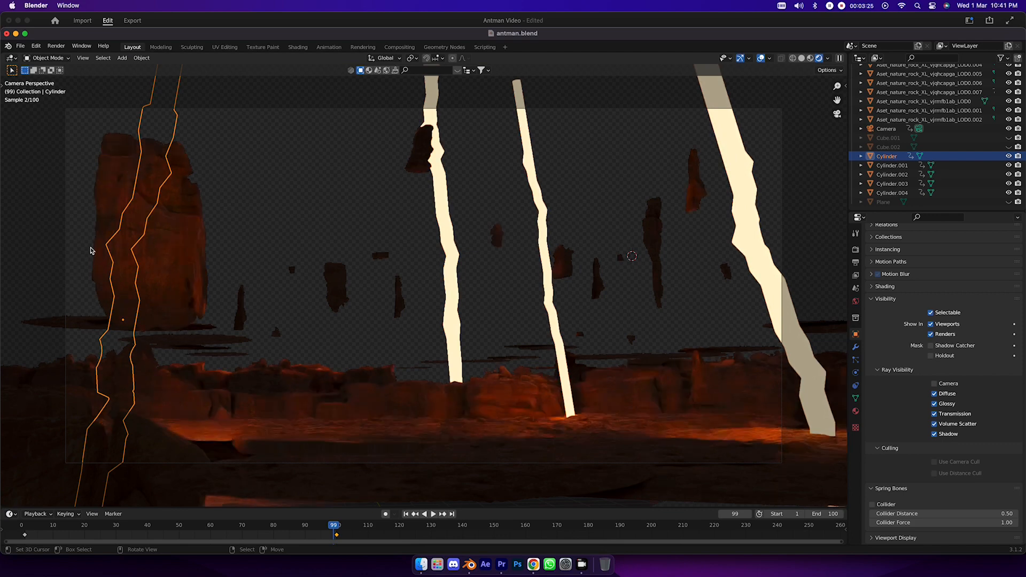
# - Turn off Camera ray visibility for the object Cylinder.002
pyautogui.click(891, 174)
pyautogui.click(855, 398)
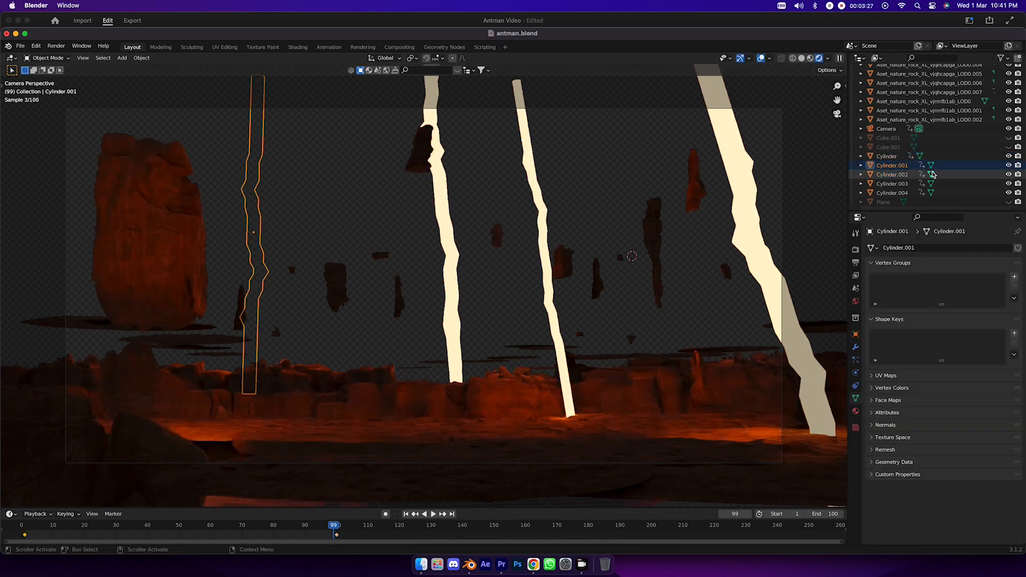
pyautogui.click(856, 334)
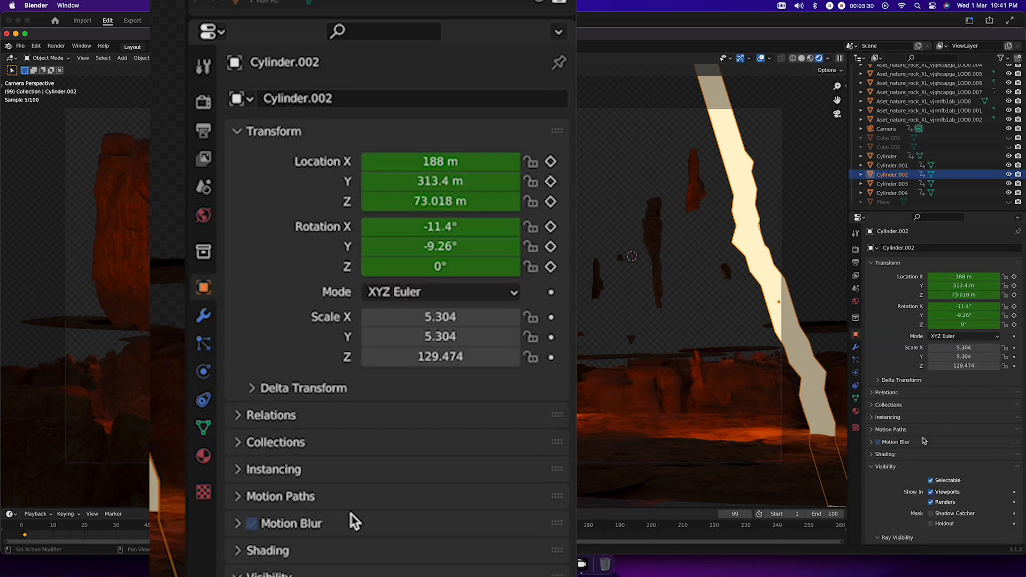
pyautogui.scroll(-6, 927, 443)
pyautogui.click(934, 359)
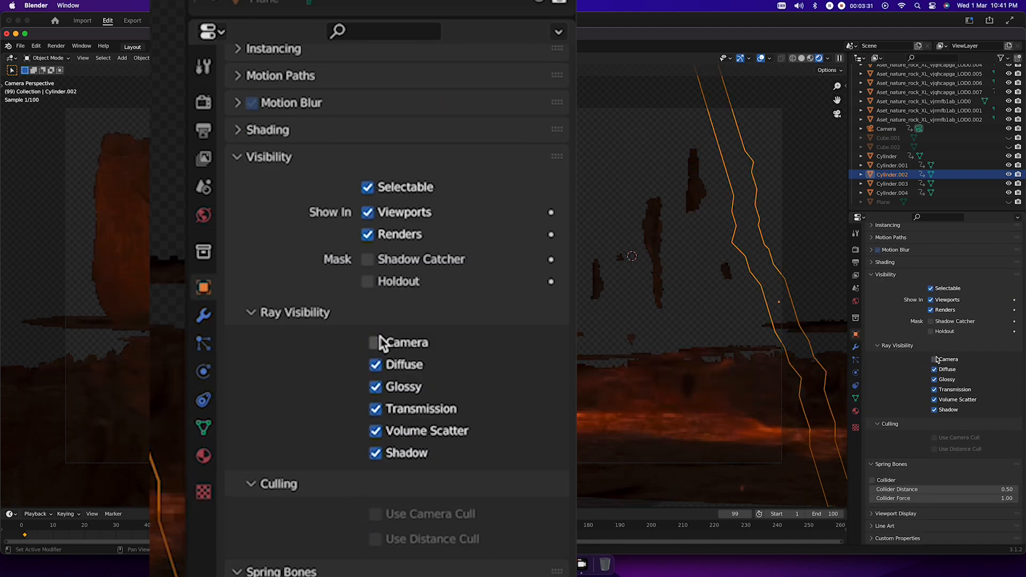
# - Turn off Camera ray visibility for the objects Cylinder.003 and Cylinder.004
pyautogui.click(931, 184)
pyautogui.click(855, 334)
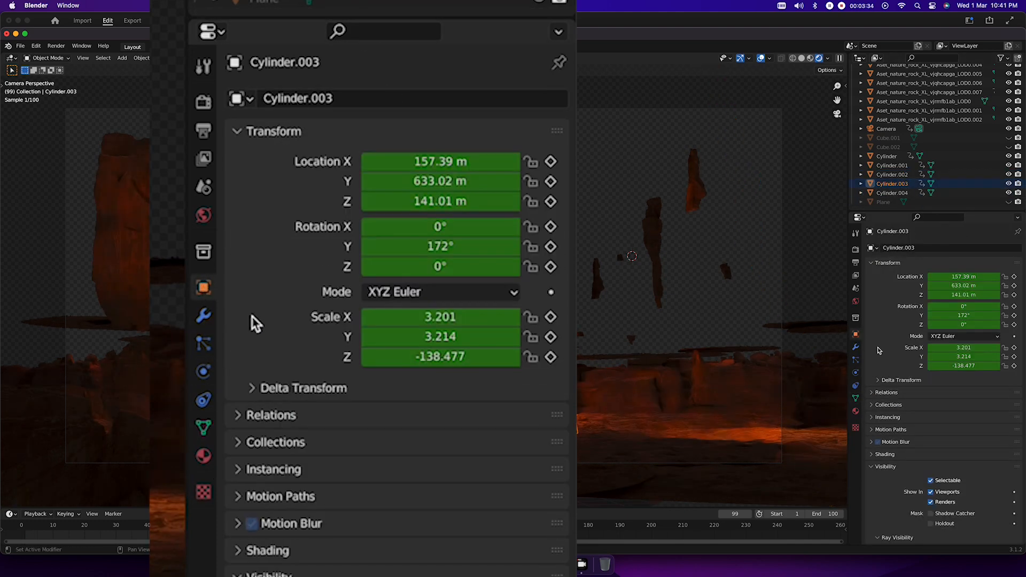
pyautogui.scroll(-5, 934, 414)
pyautogui.scroll(-2, 934, 414)
pyautogui.click(934, 375)
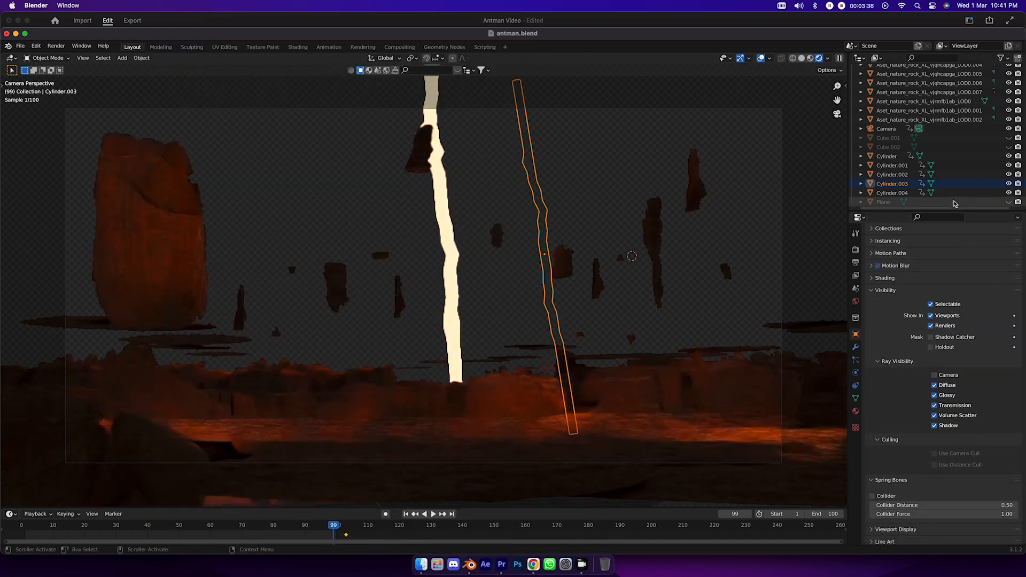
pyautogui.click(950, 194)
pyautogui.click(935, 375)
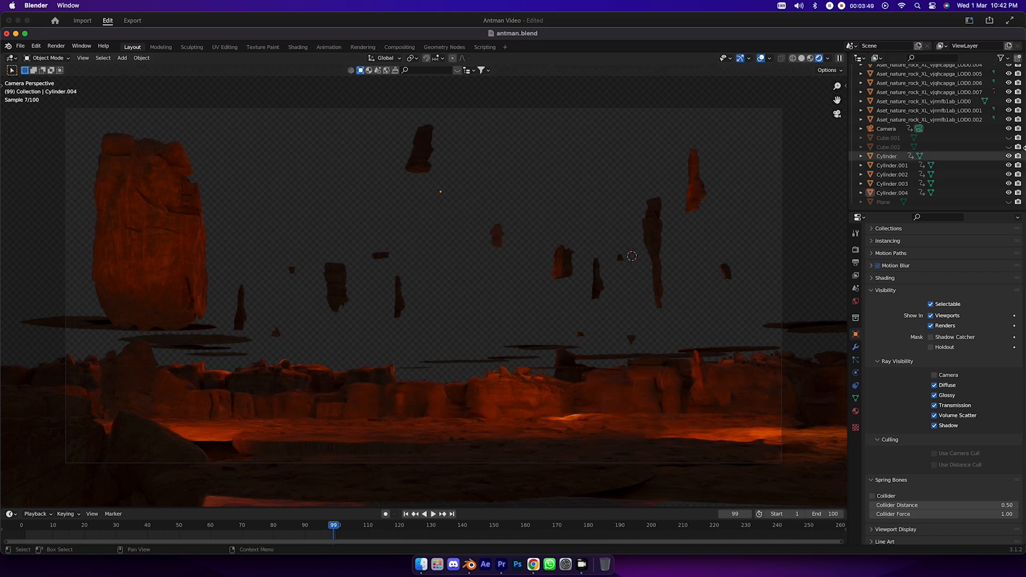
# - Unhide Cube.001 and Cube.002 in the viewport and select Cube.001
pyautogui.click(1009, 138)
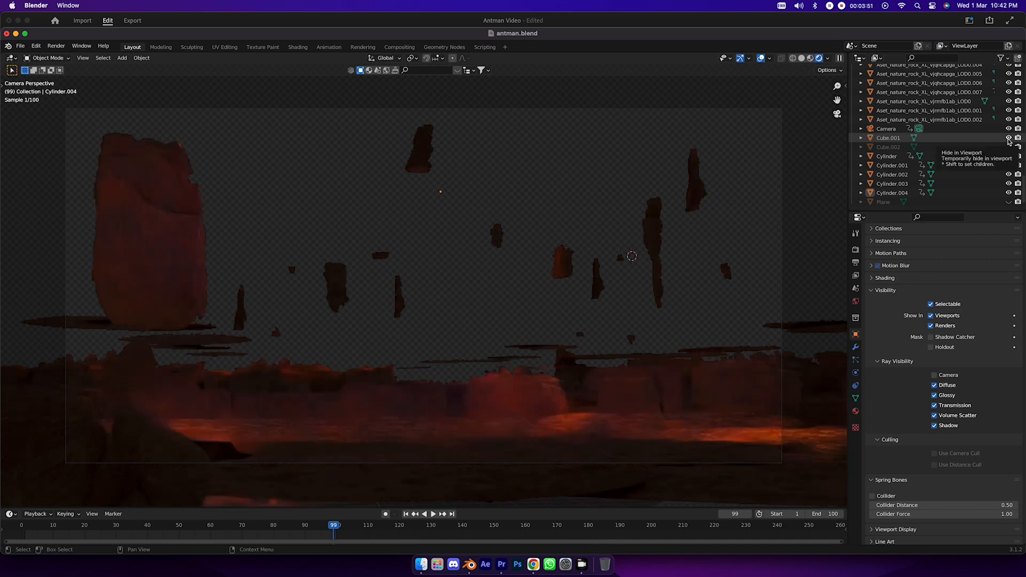
pyautogui.click(1008, 147)
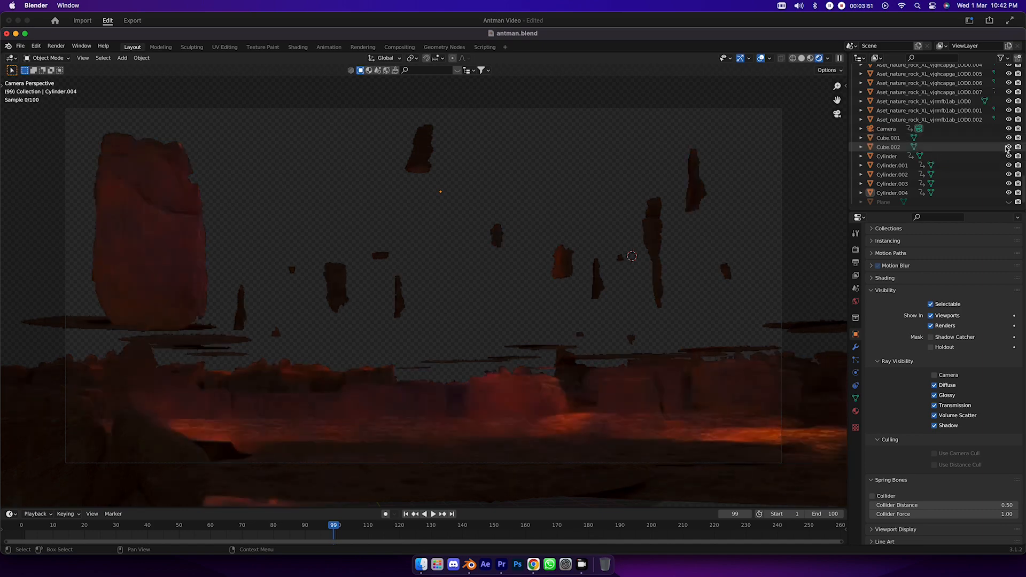
pyautogui.click(963, 139)
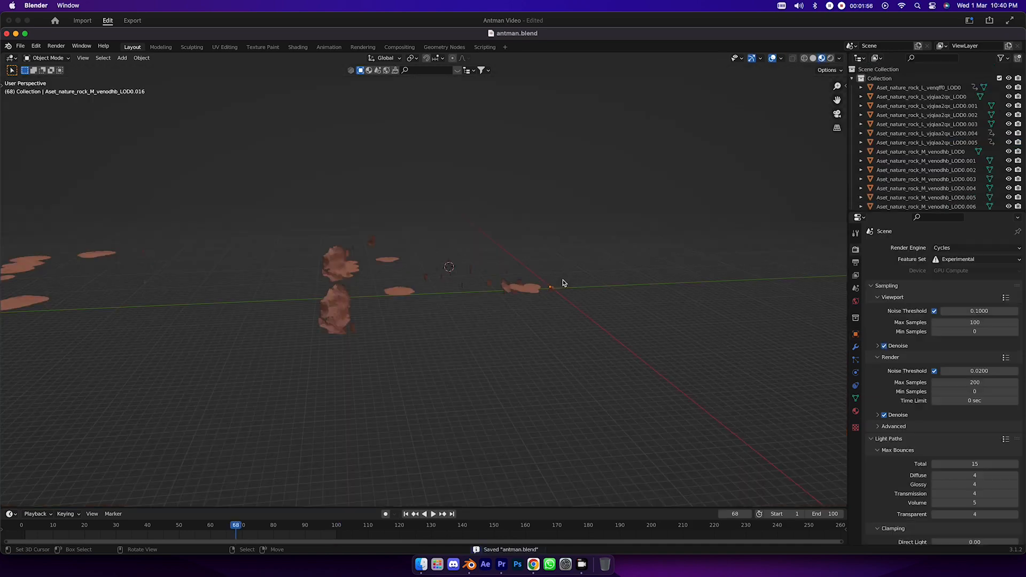
# - View the rock scene through the camera and play the animation from frame 0
pyautogui.press('KP_0')
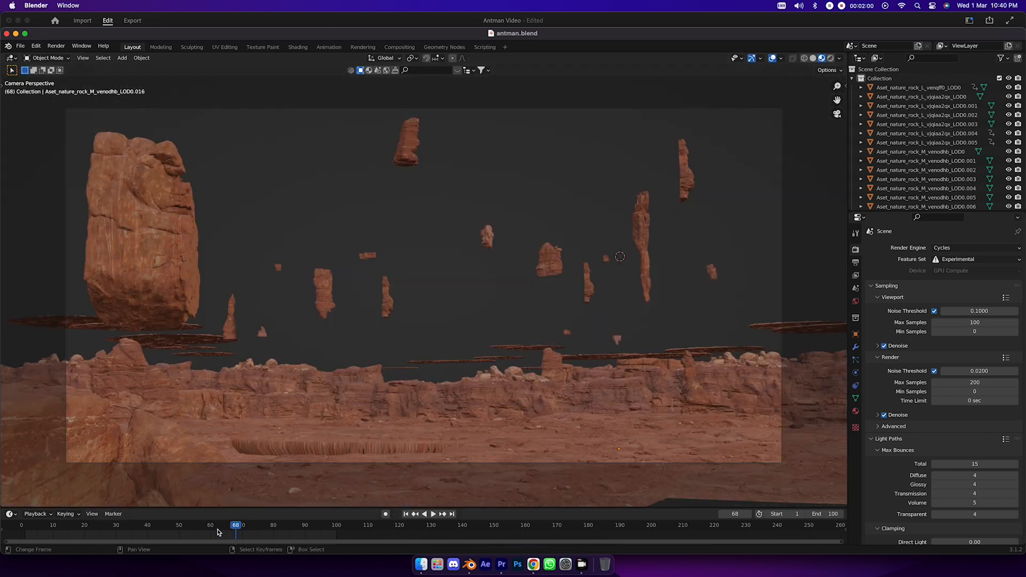
pyautogui.moveTo(218, 532); pyautogui.dragTo(21, 533)
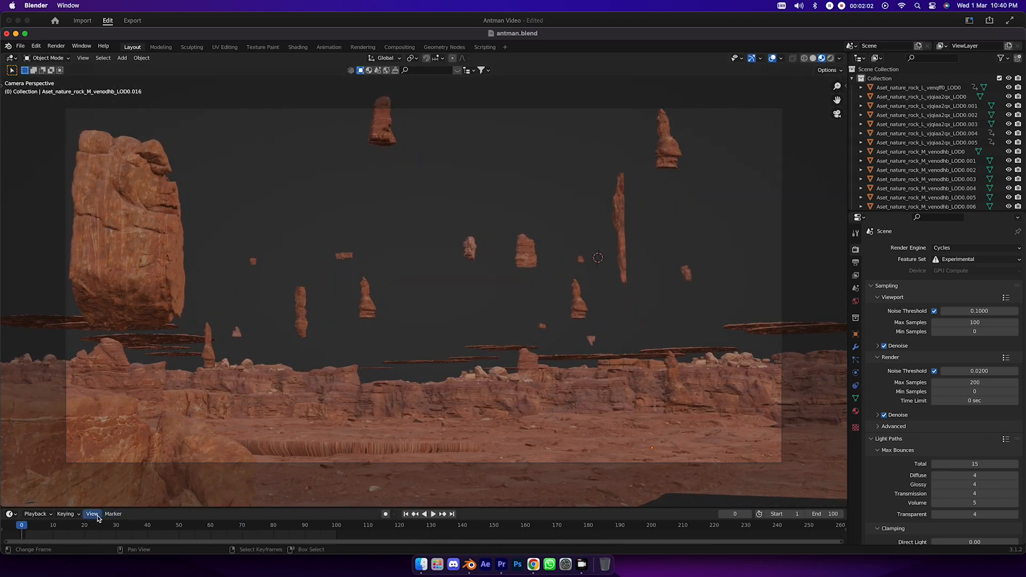
pyautogui.press('space')
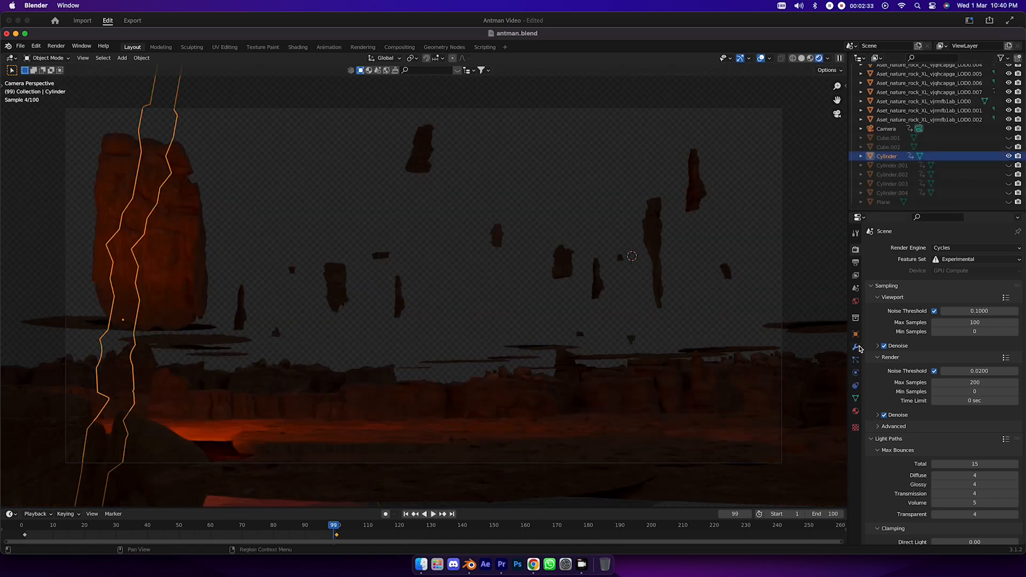
# - Turn Camera ray visibility on for the object Cylinder
pyautogui.click(855, 334)
pyautogui.scroll(-10, 932, 374)
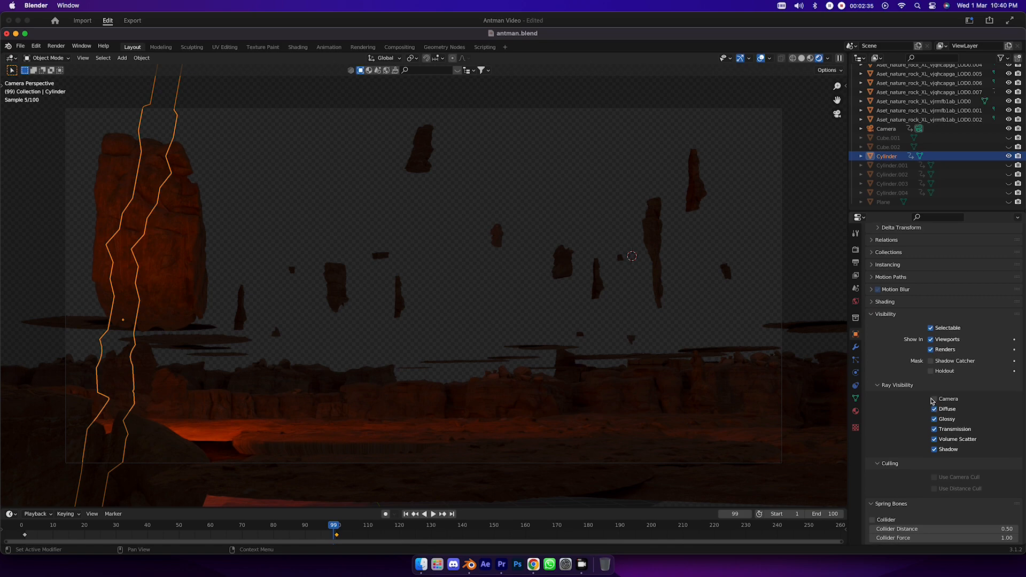
pyautogui.click(934, 399)
# - Unhide Cylinder.001, Cylinder.002, Cylinder.003 and Cylinder.004 in the viewport
pyautogui.click(1009, 165)
pyautogui.click(1008, 174)
pyautogui.click(1008, 184)
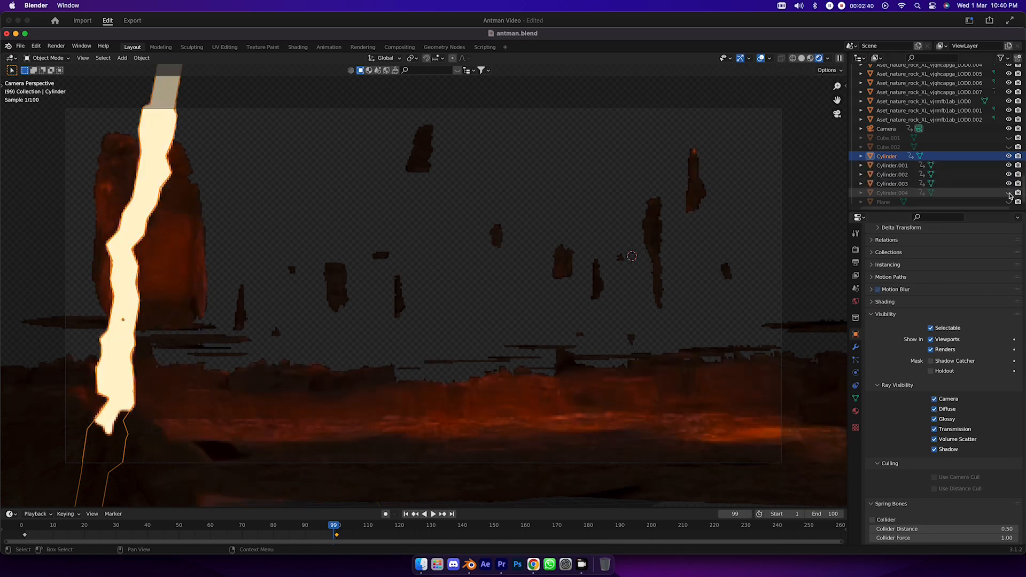
pyautogui.click(1008, 193)
pyautogui.click(990, 193)
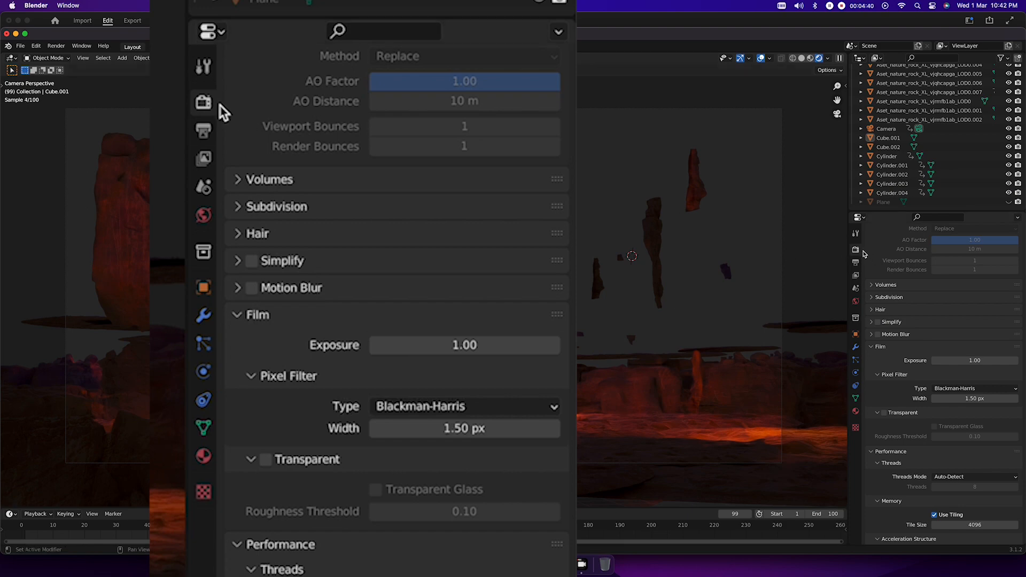
# - Enable the Transparent film option in the render settings
pyautogui.scroll(-4, 908, 264)
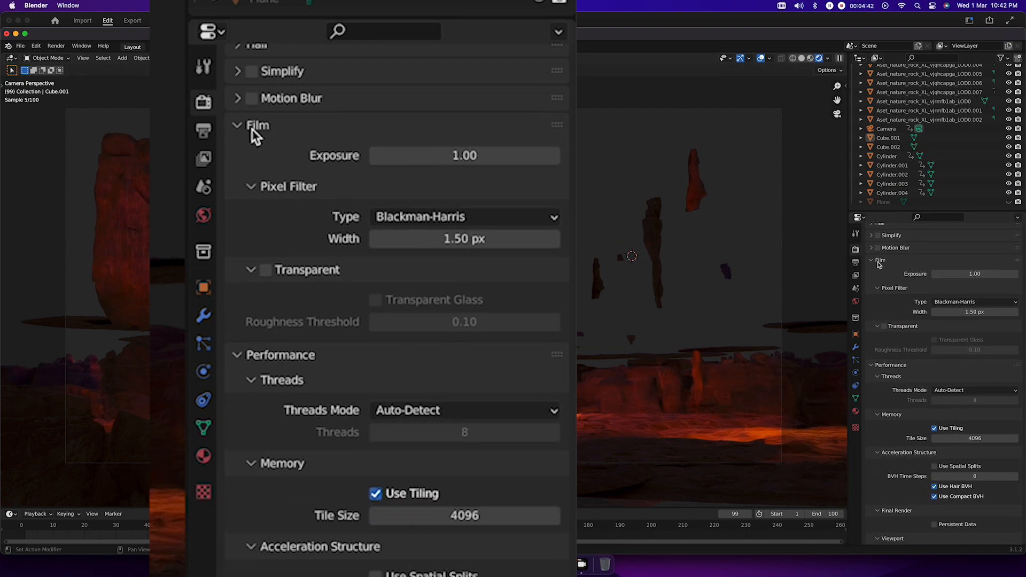
pyautogui.click(879, 263)
pyautogui.click(879, 286)
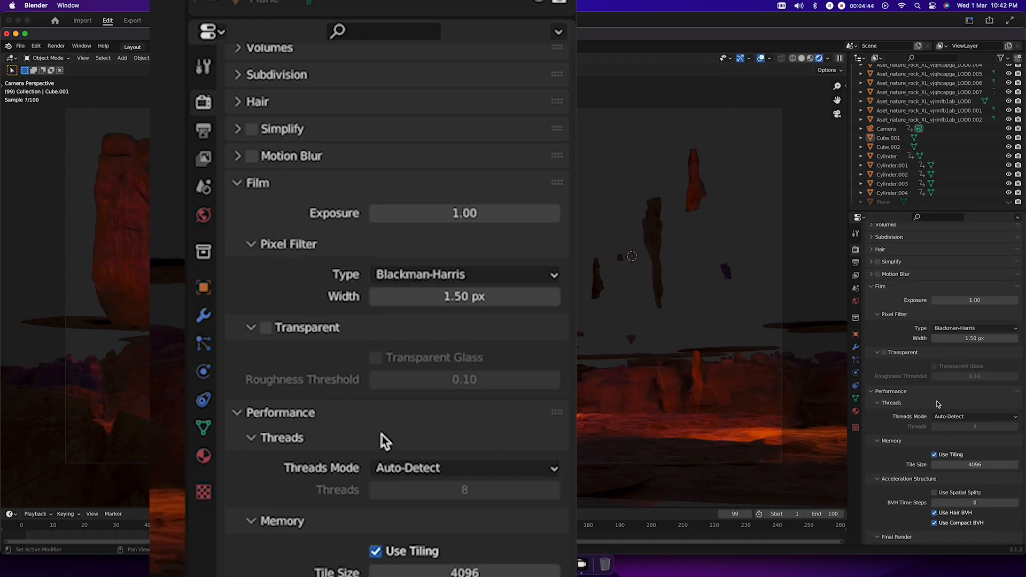
pyautogui.scroll(-3, 935, 398)
pyautogui.click(885, 298)
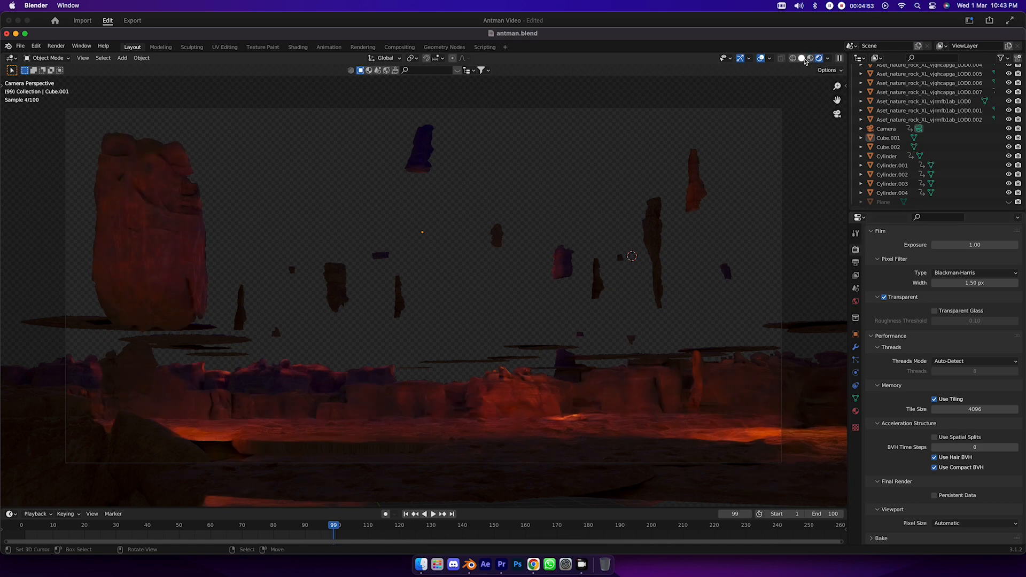
pyautogui.press('z')
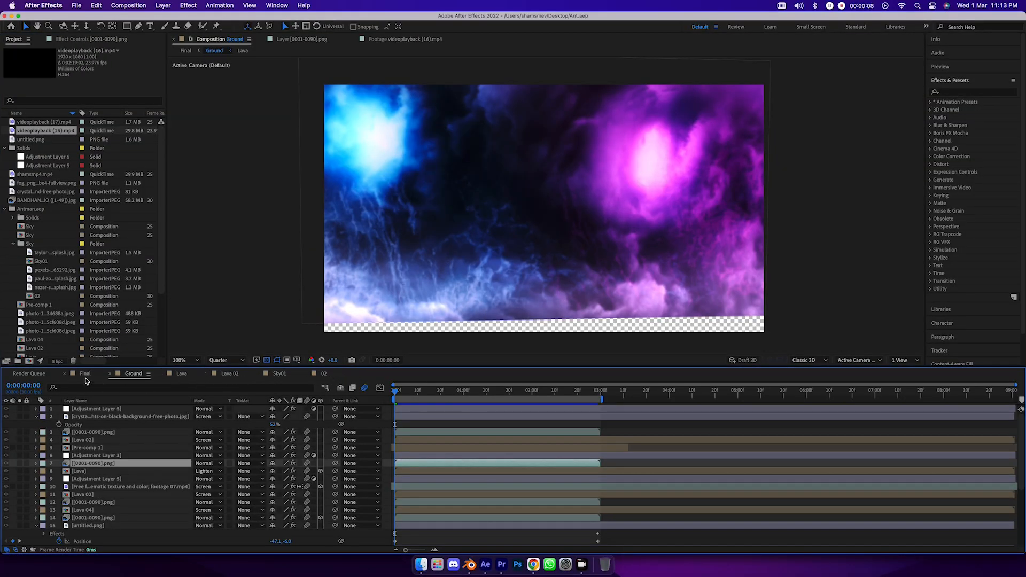
# - Switch to After Effects and view the Final composition before returning to Ground
pyautogui.click(85, 374)
pyautogui.click(133, 374)
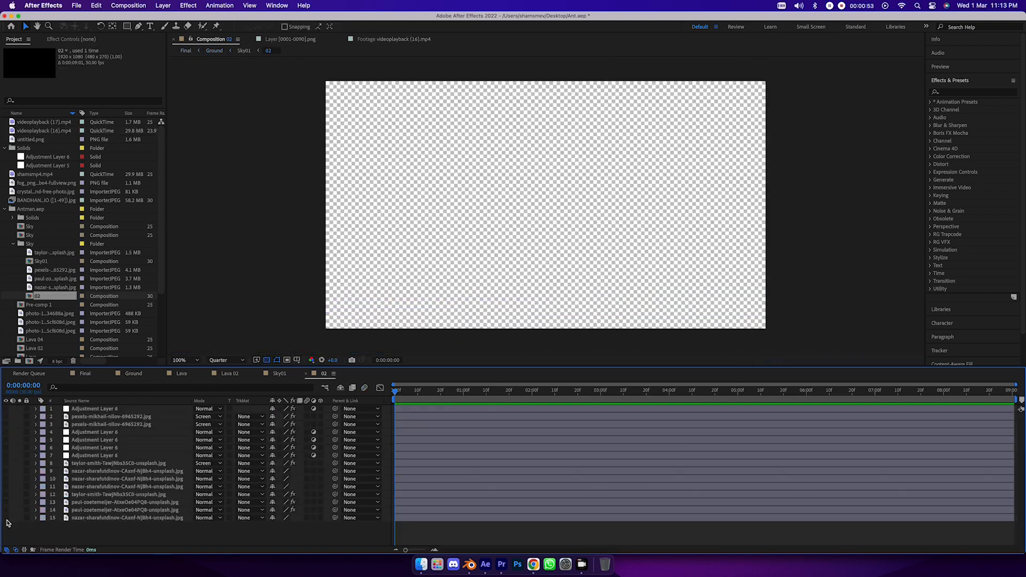
# - Make all 15 layers of the 02 sky composition visible one by one, from the lowest layer up to the highest
pyautogui.click(7, 517)
pyautogui.click(7, 510)
pyautogui.click(7, 502)
pyautogui.click(6, 494)
pyautogui.click(6, 486)
pyautogui.click(7, 478)
pyautogui.click(6, 471)
pyautogui.click(6, 463)
pyautogui.click(7, 455)
pyautogui.click(6, 448)
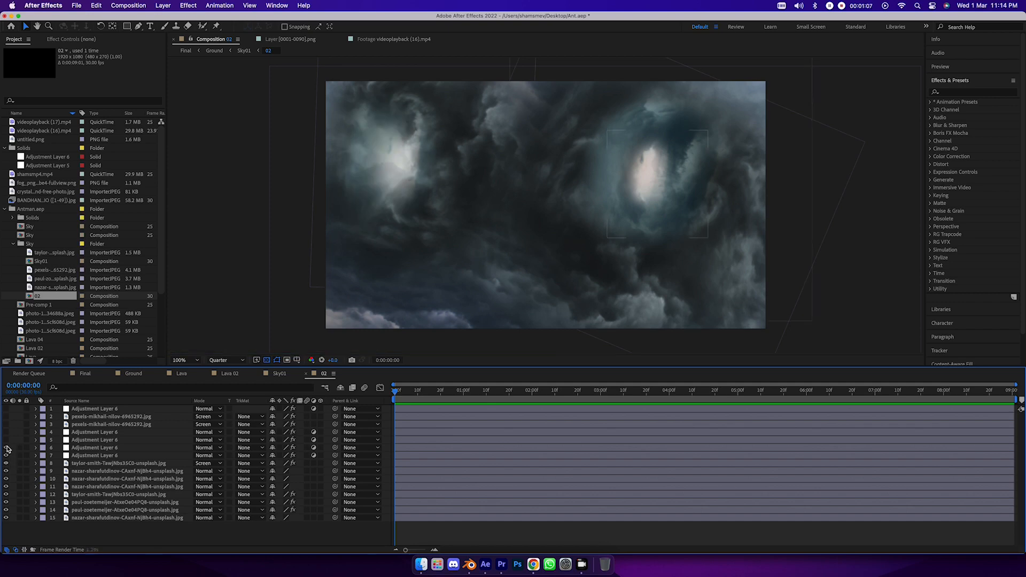
pyautogui.click(7, 440)
pyautogui.click(7, 432)
pyautogui.click(7, 424)
pyautogui.click(6, 416)
pyautogui.click(6, 409)
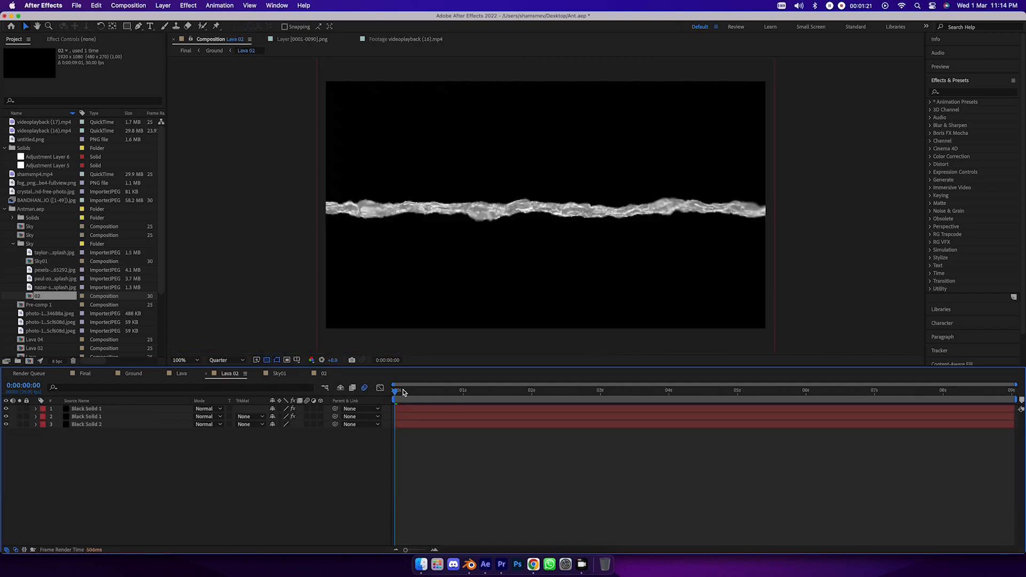
# - Preview Lava 02, return to the Ground composition, and make layers 4 to 6 visible: Lava 02, Pre-comp 1 and the adjustment layer
pyautogui.press('space')
pyautogui.click(133, 373)
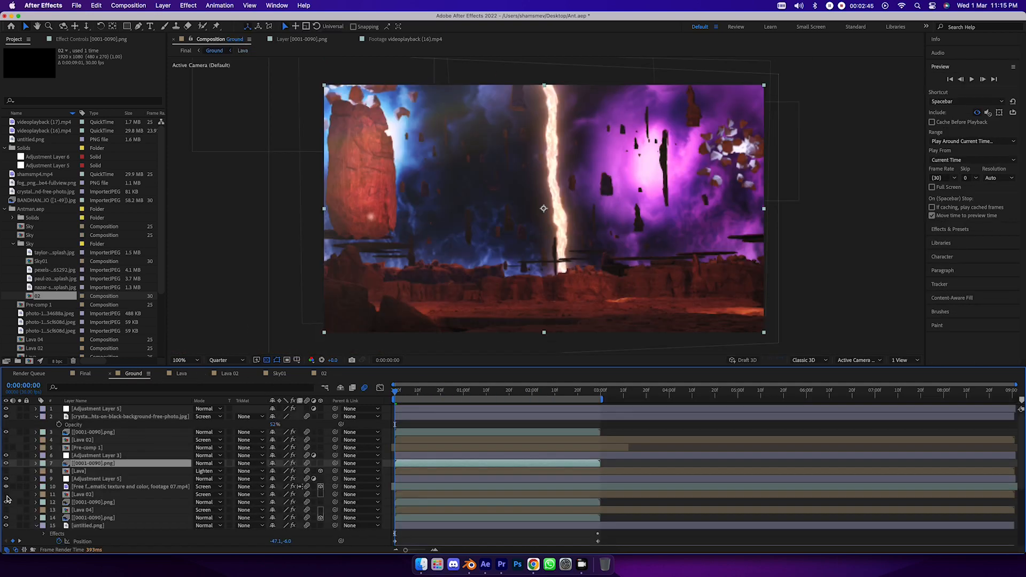
pyautogui.click(6, 440)
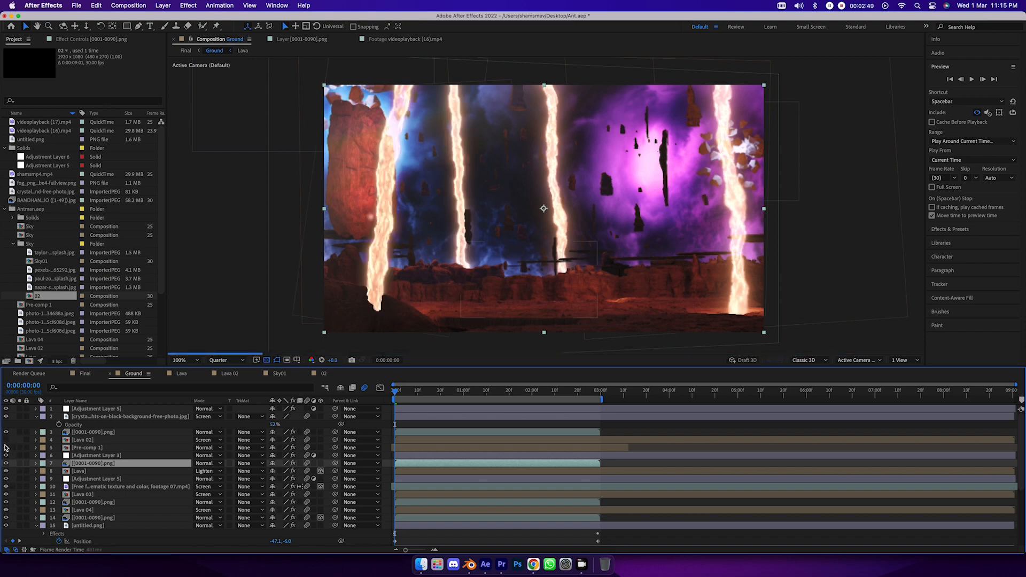
pyautogui.click(6, 448)
pyautogui.click(7, 448)
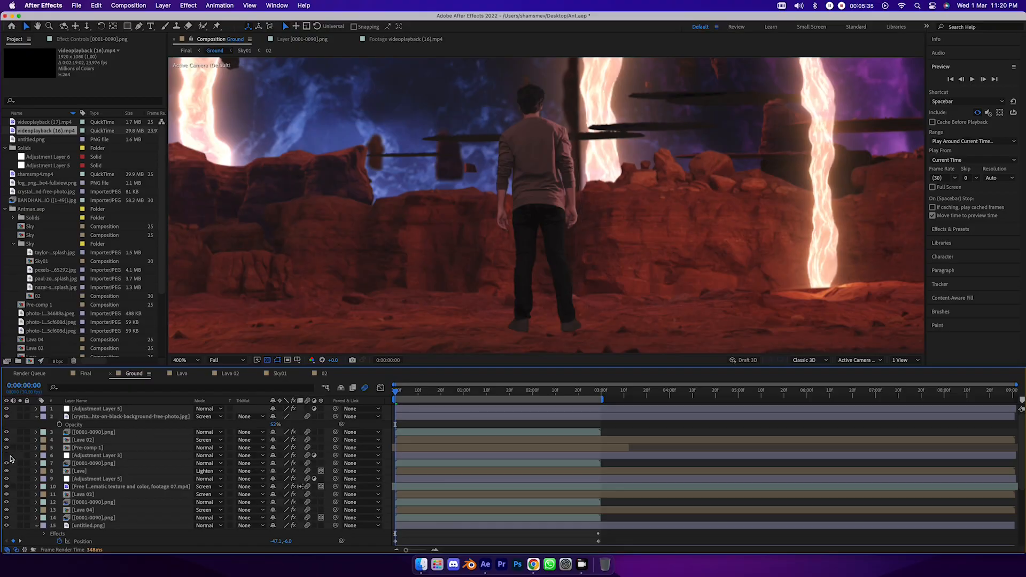
pyautogui.click(8, 456)
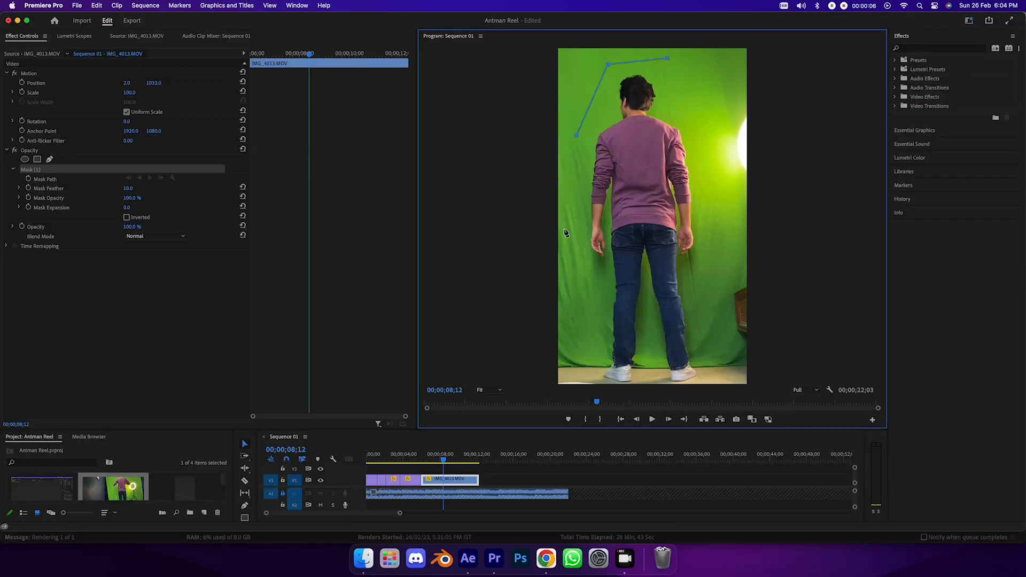
# - Switch to Premiere Pro, complete the closed opacity mask around the man in IMG_4013.MOV, and select the clip in the sequence
pyautogui.click(565, 229)
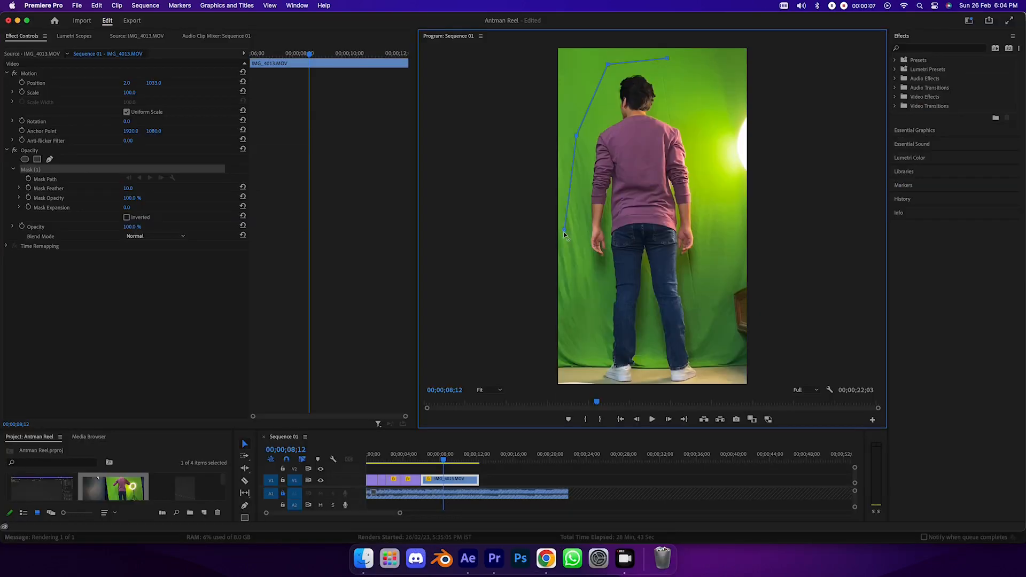
pyautogui.click(583, 315)
pyautogui.click(595, 382)
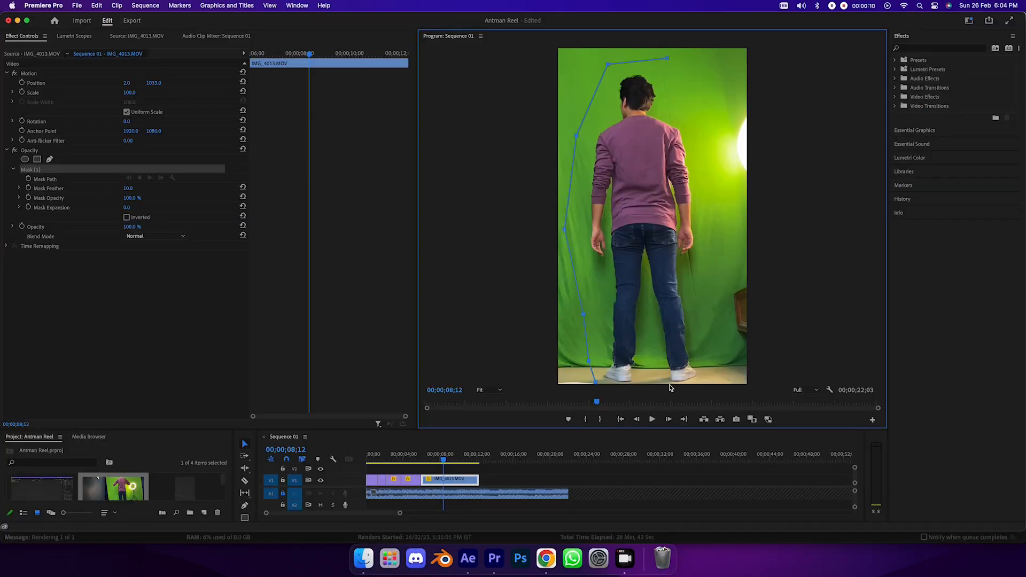
pyautogui.click(705, 382)
pyautogui.click(719, 362)
pyautogui.click(705, 124)
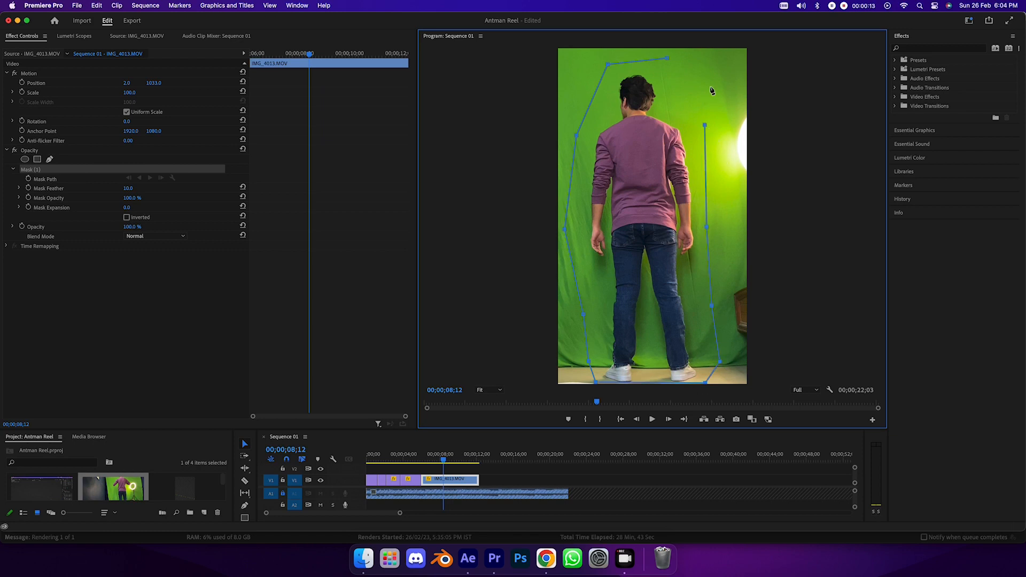
pyautogui.click(668, 59)
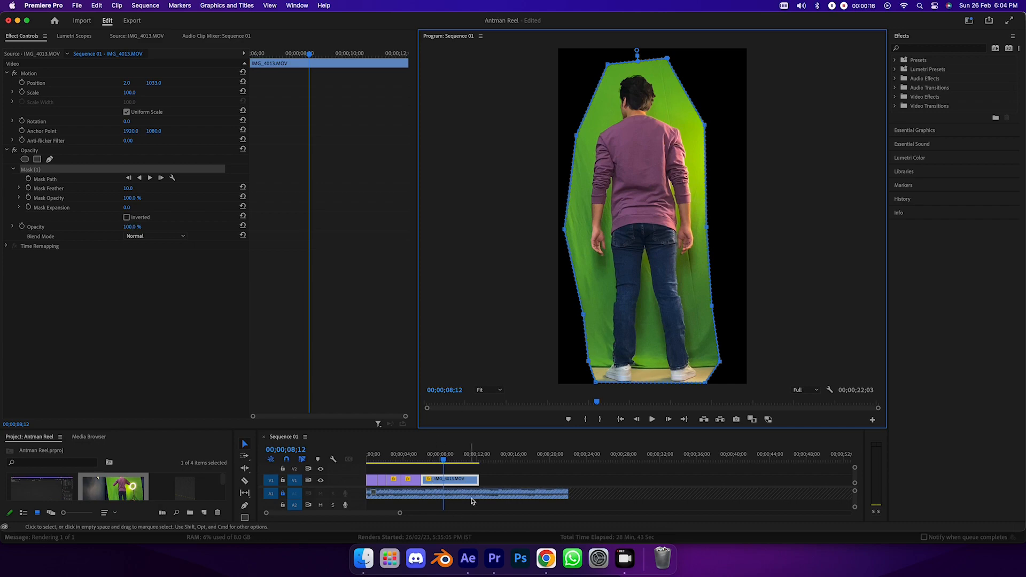
pyautogui.click(461, 478)
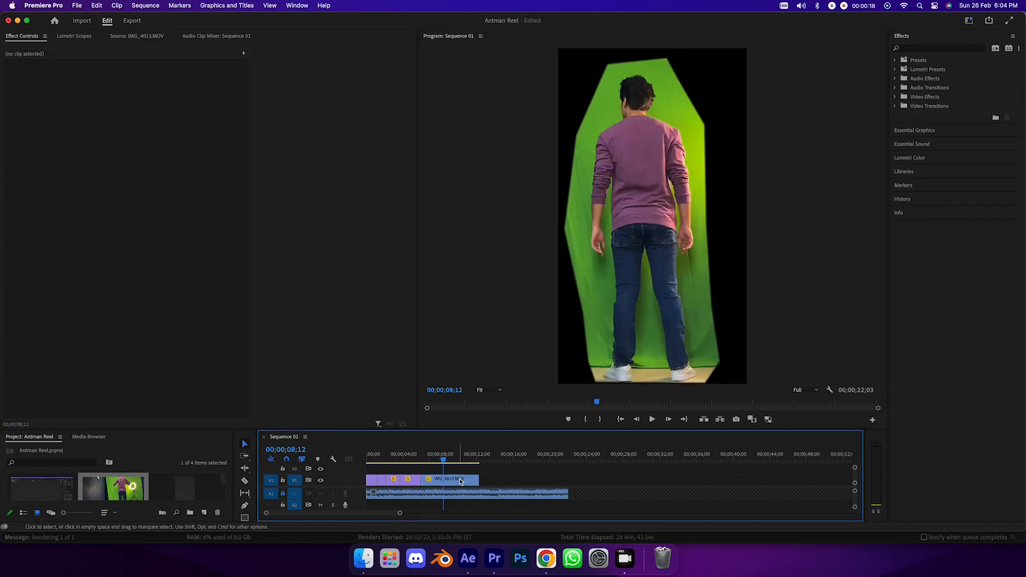
pyautogui.click(460, 481)
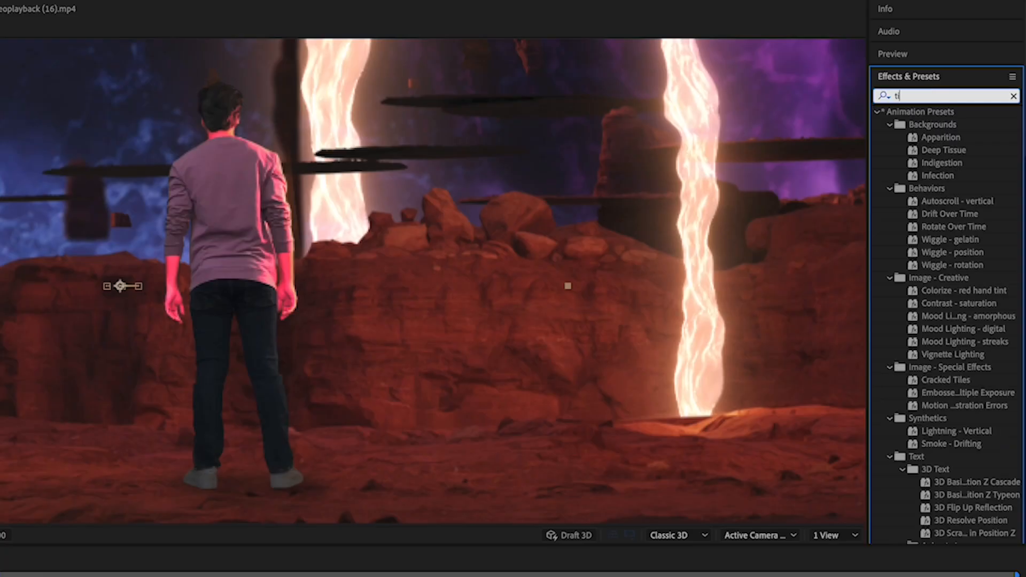
# - Apply the Tint effect to Pre-comp 1 in After Effects and sample the red rock beside the man for Map White To
pyautogui.write('tint')
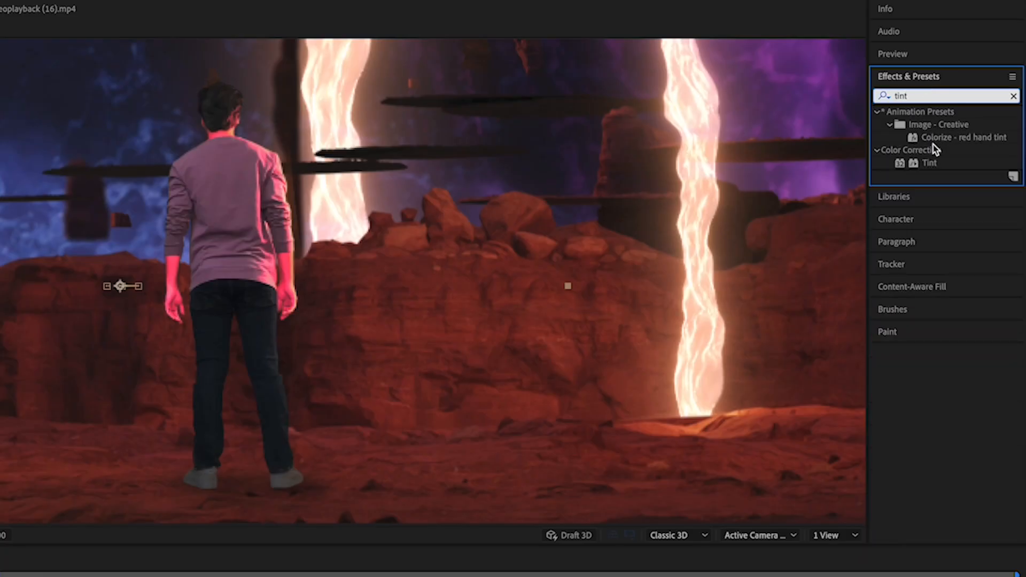
pyautogui.moveTo(930, 163); pyautogui.dragTo(115, 114)
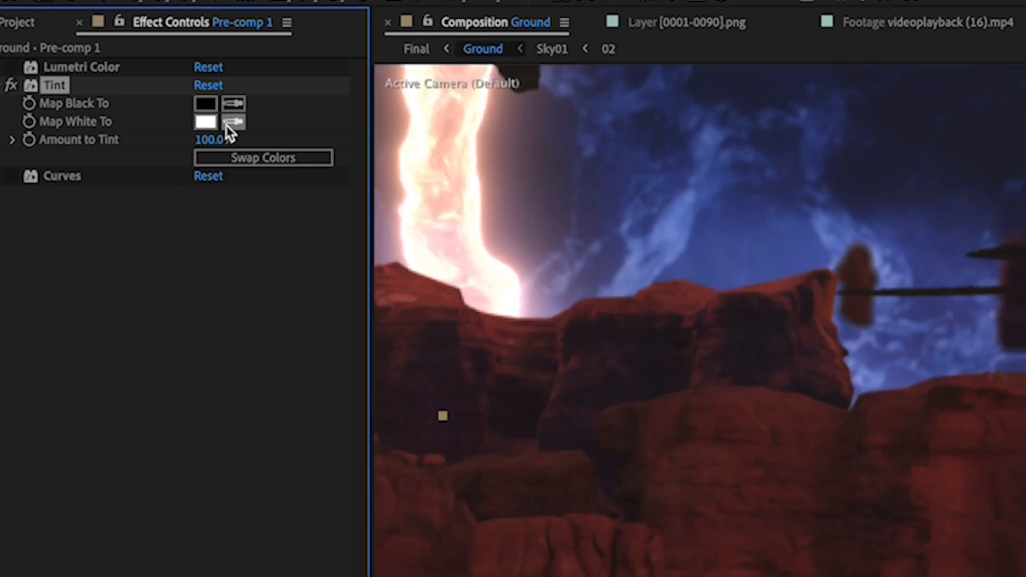
pyautogui.click(226, 126)
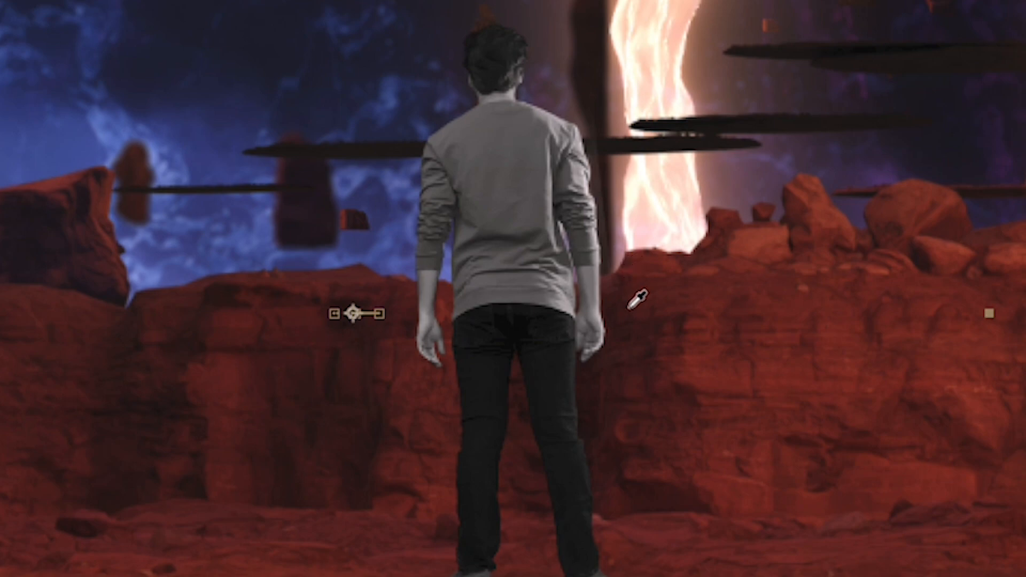
pyautogui.click(629, 308)
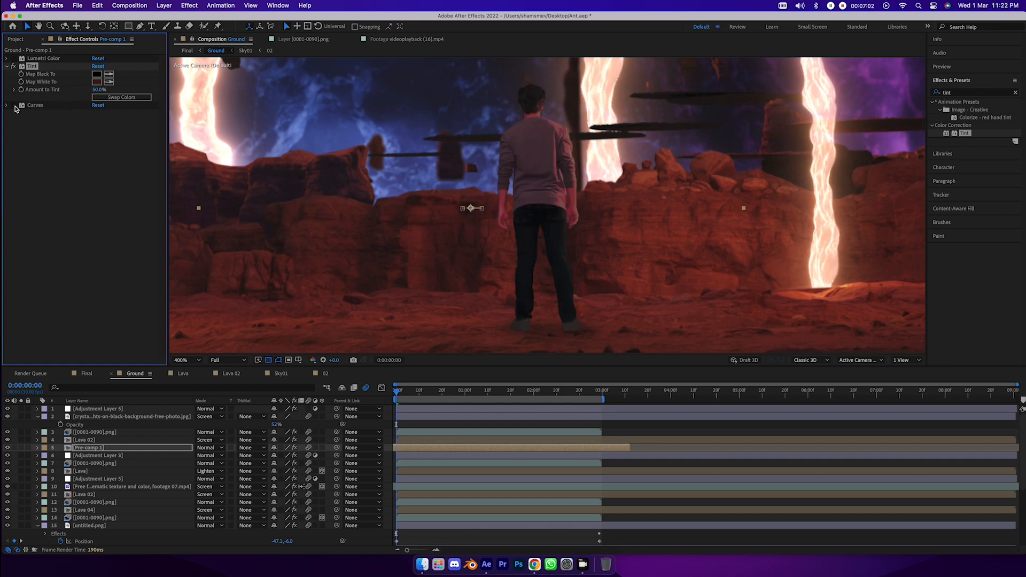
# - Compare Pre-comp 1 with and without Tint, set Amount to Tint to 60%, and preview the Ground composition
pyautogui.click(13, 65)
pyautogui.click(14, 65)
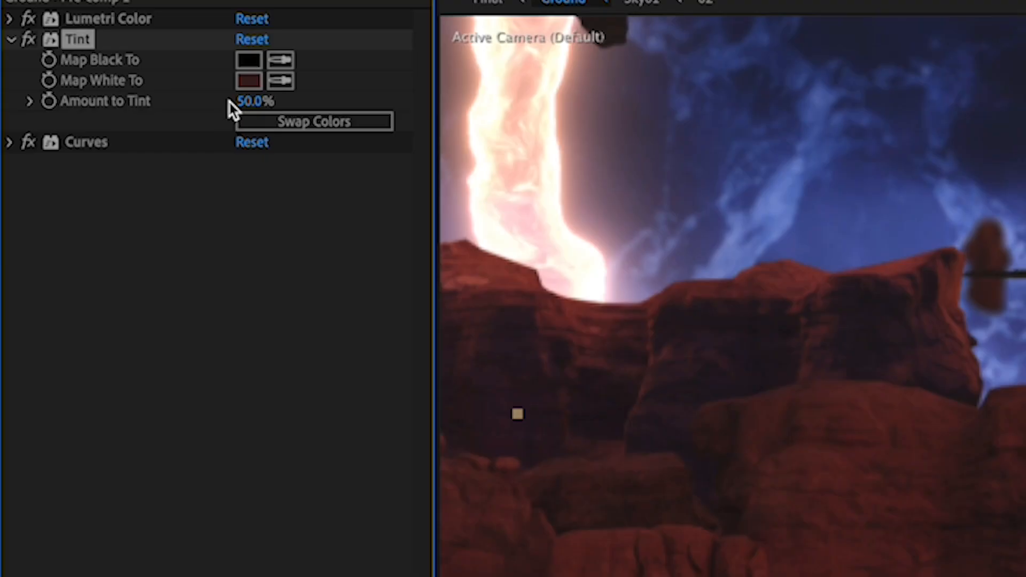
pyautogui.moveTo(90, 90); pyautogui.dragTo(101, 90)
pyautogui.moveTo(251, 101); pyautogui.dragTo(230, 101)
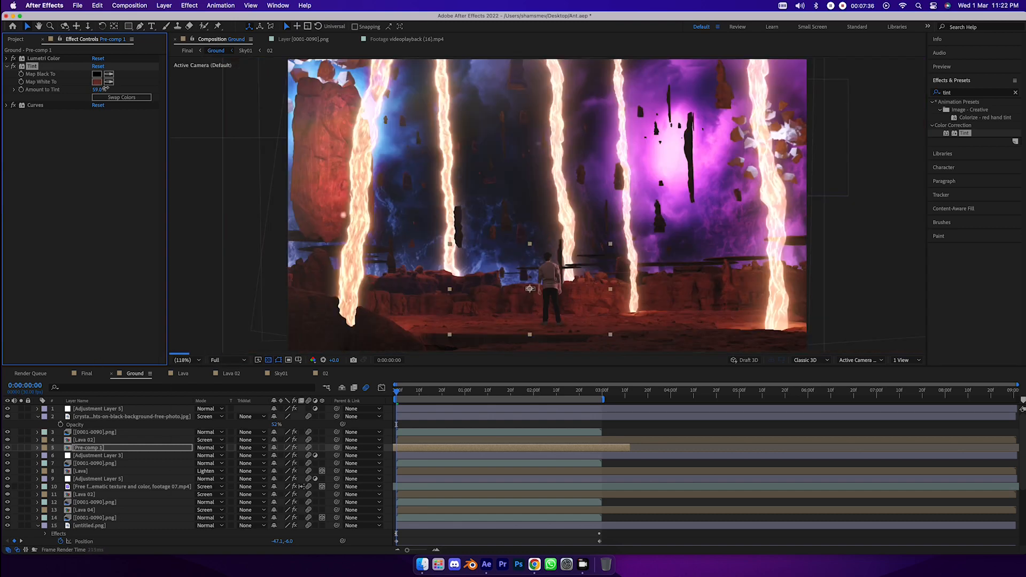
pyautogui.click(124, 234)
pyautogui.press('space')
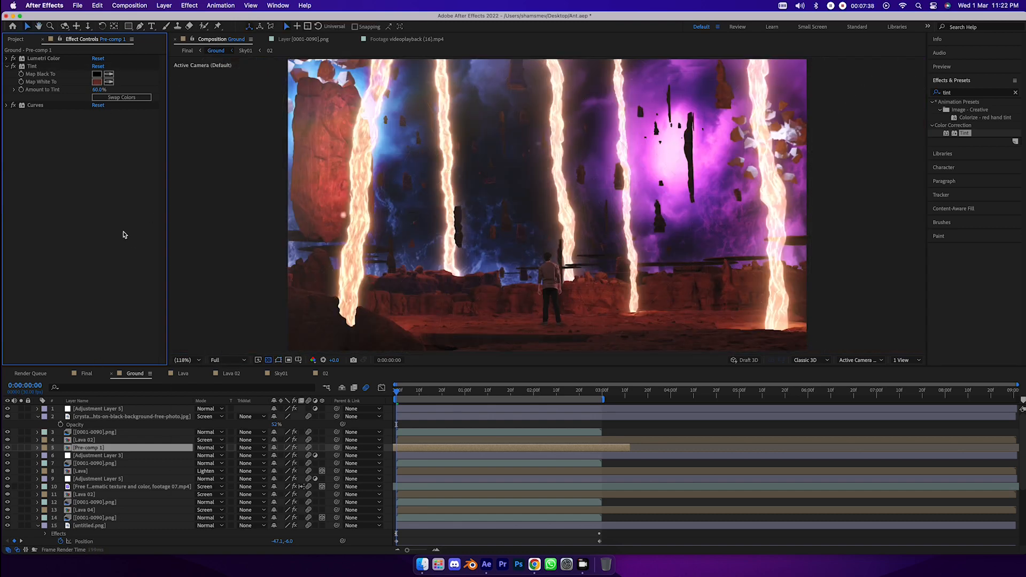
pyautogui.click(244, 360)
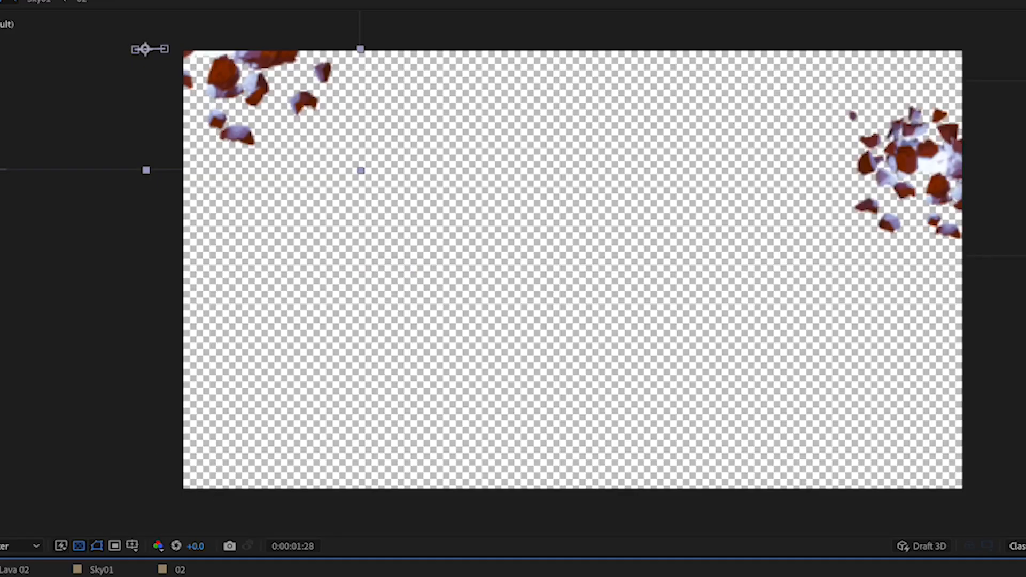
# - Return the Ground composition to its first frame and set the preview resolution to Full
pyautogui.press('Home')
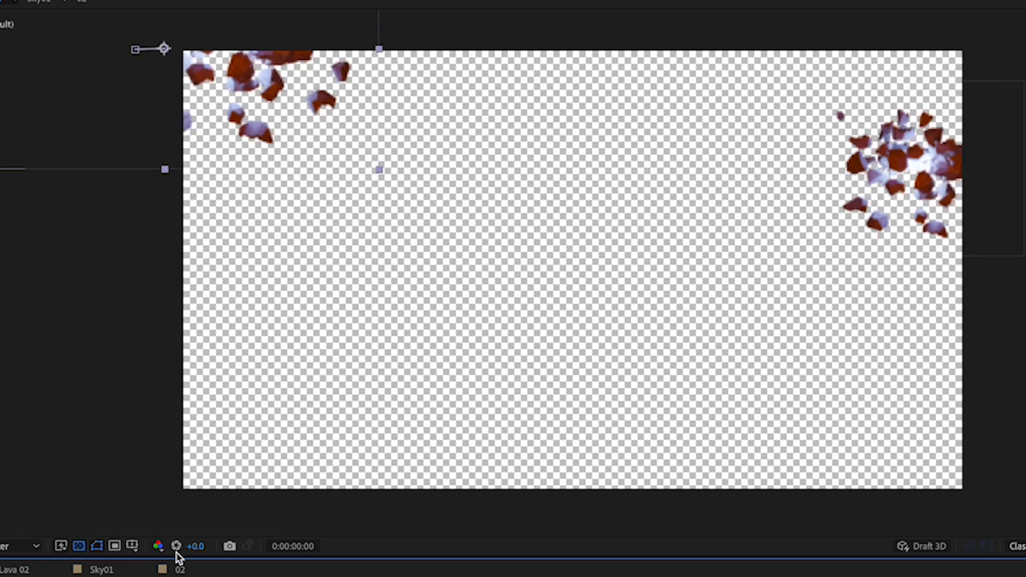
pyautogui.click(33, 545)
pyautogui.click(11, 576)
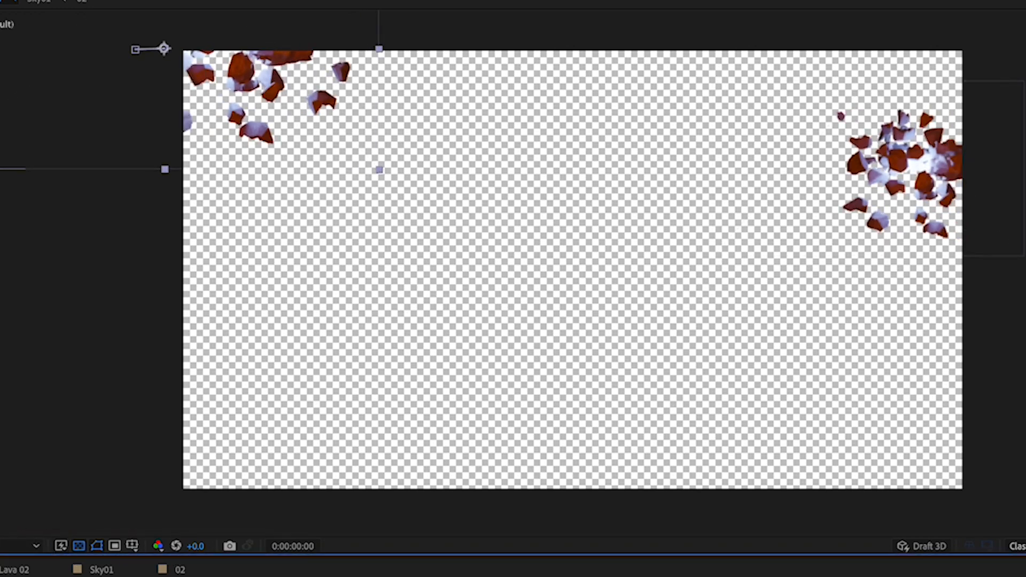
pyautogui.click(964, 151)
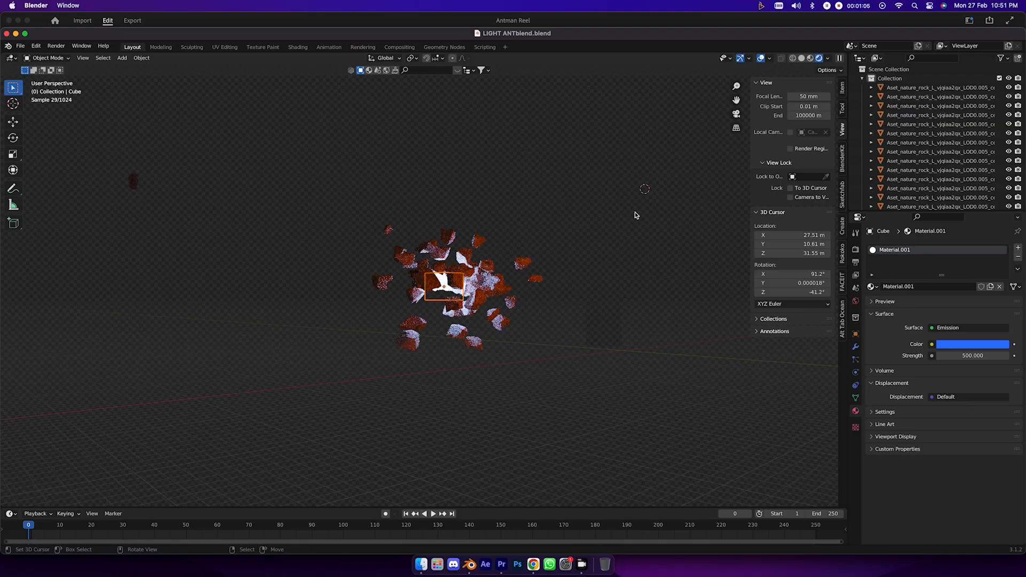
# - Switch to Blender and examine the floating rock cluster around the emissive cube from different angles
pyautogui.hscroll(10, 635, 215)
pyautogui.click(635, 215)
pyautogui.scroll(2, 560, 234)
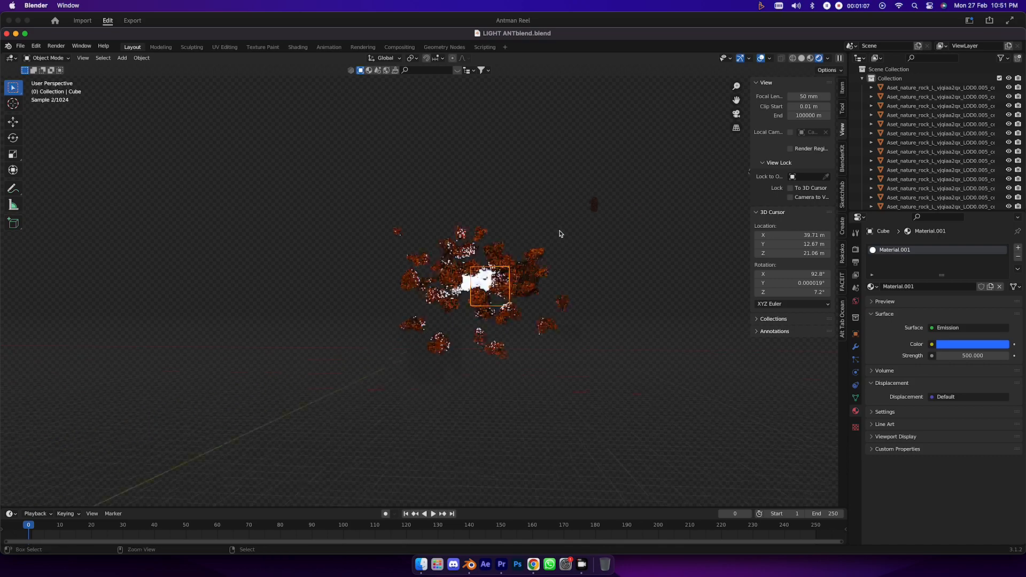
pyautogui.scroll(8, 560, 234)
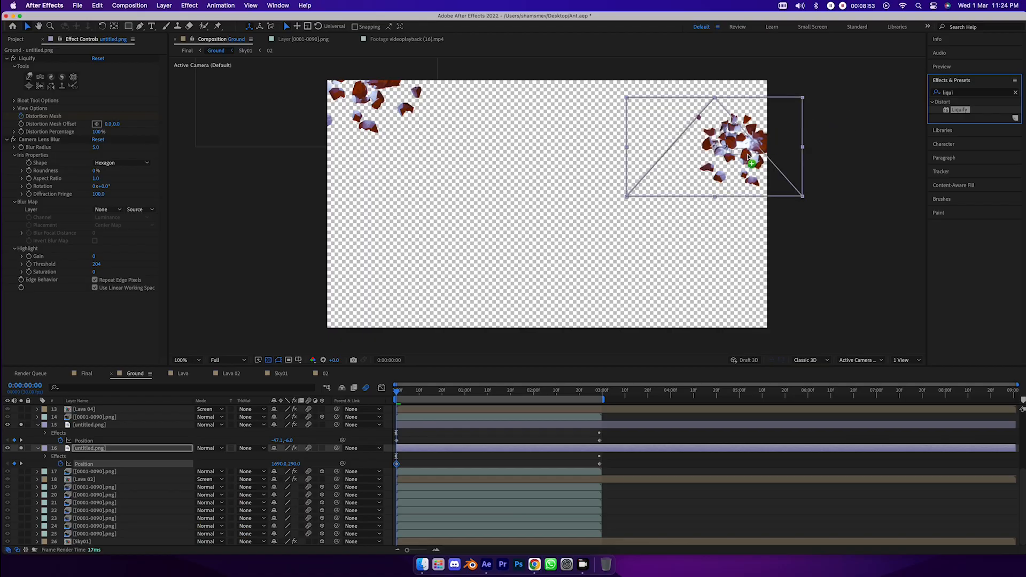
# - In After Effects, try Liquify's Bloat tool on the rock cluster of untitled.png on layer 16, and undo the distortion
pyautogui.moveTo(735, 161); pyautogui.dragTo(1015, 138)
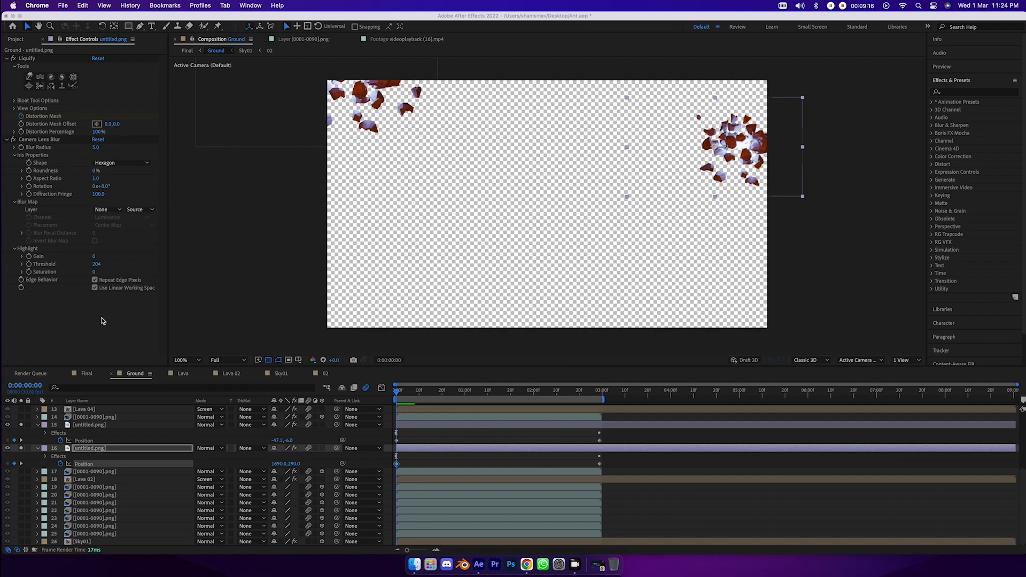
pyautogui.click(103, 320)
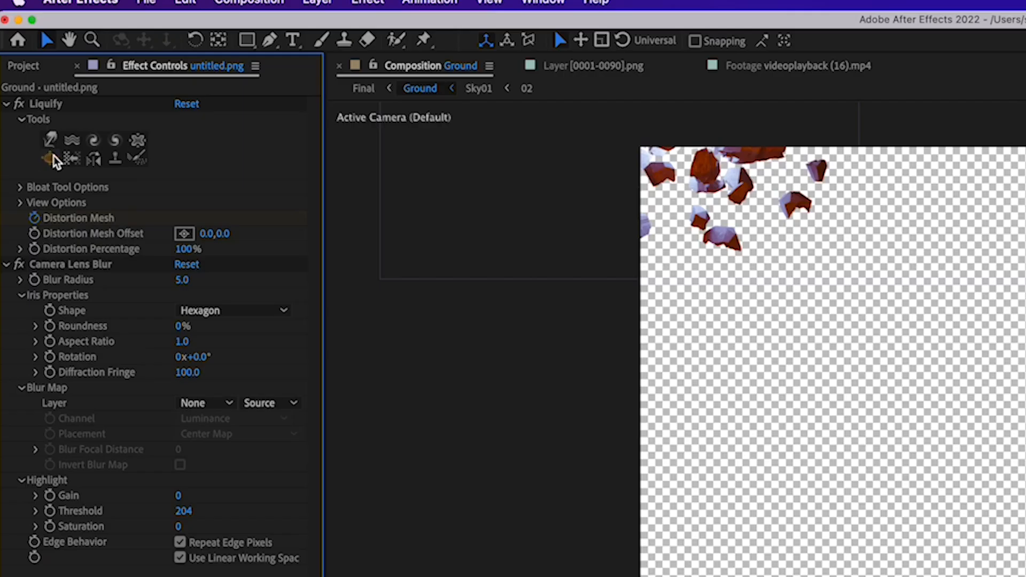
pyautogui.click(50, 156)
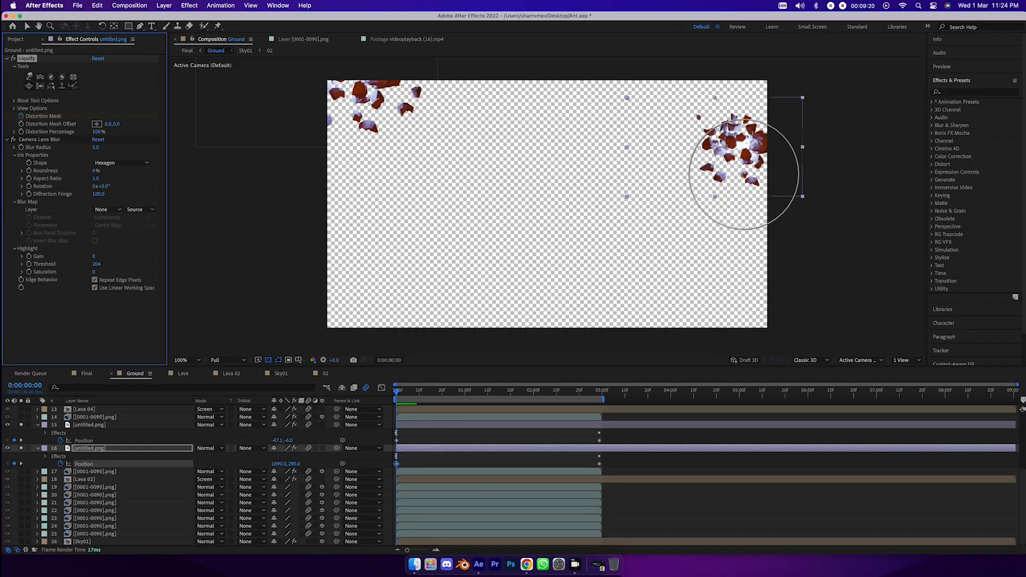
pyautogui.moveTo(739, 146); pyautogui.dragTo(734, 147)
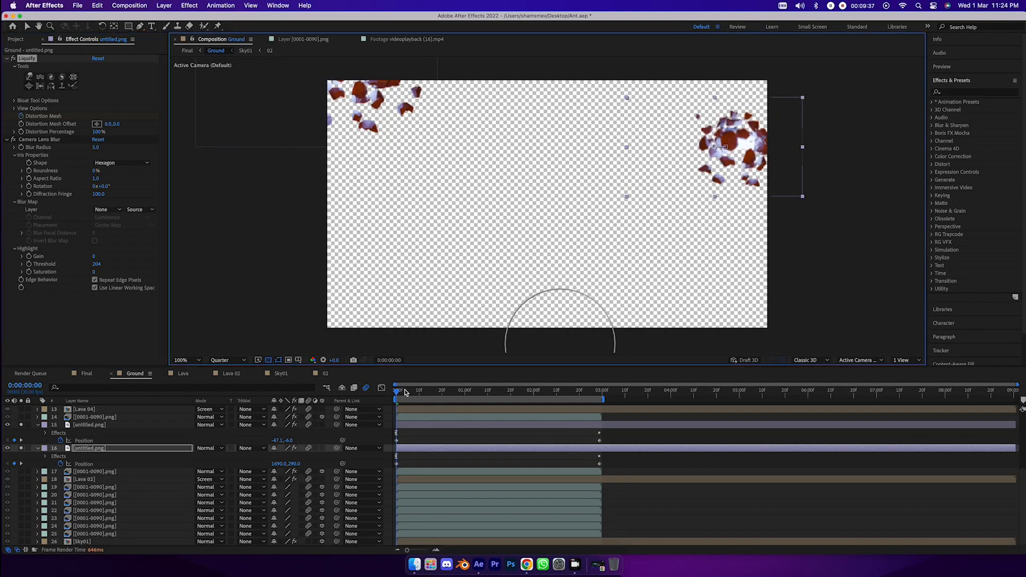
pyautogui.press('super+z')
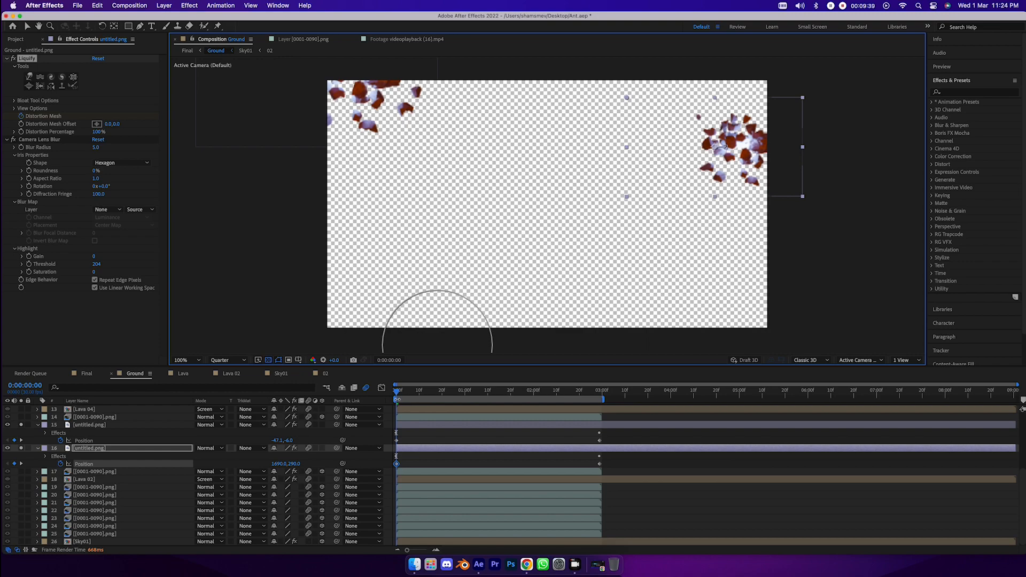